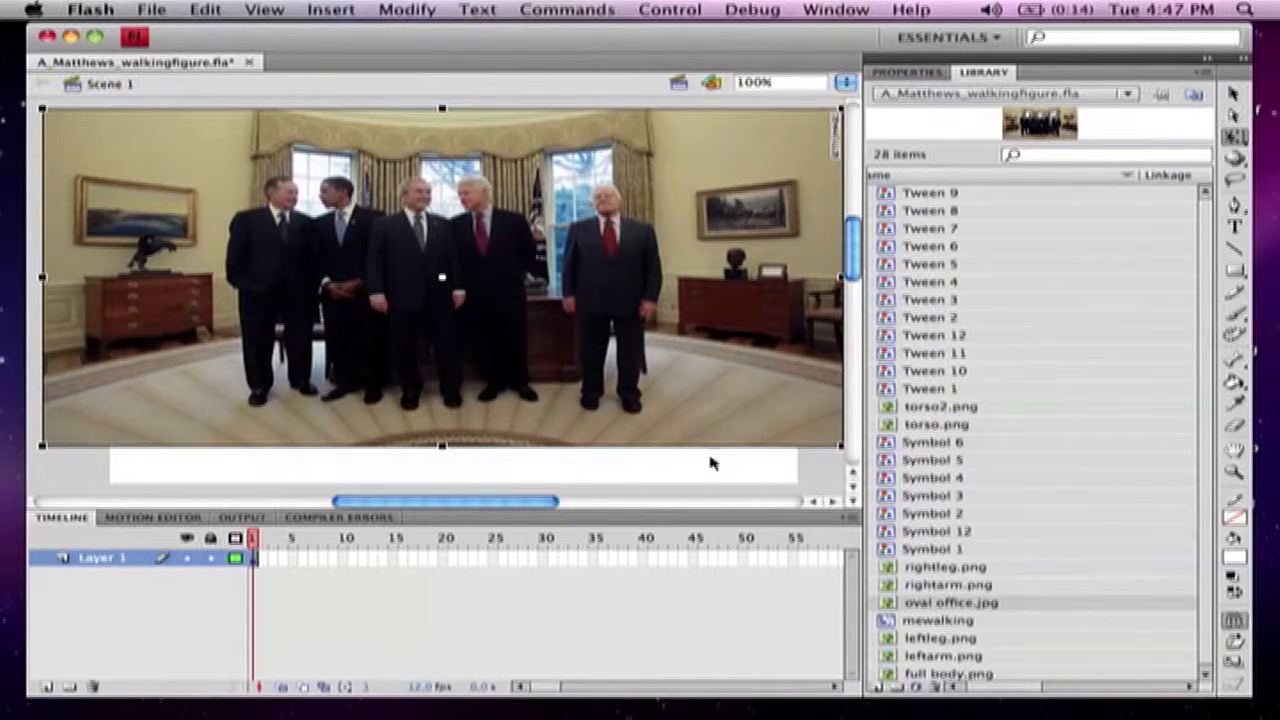
Enlarge the Oval Office photo to extend beyond the stage's sides and insert frames on its layer up to frame 40
drag(509, 507, 548, 507)
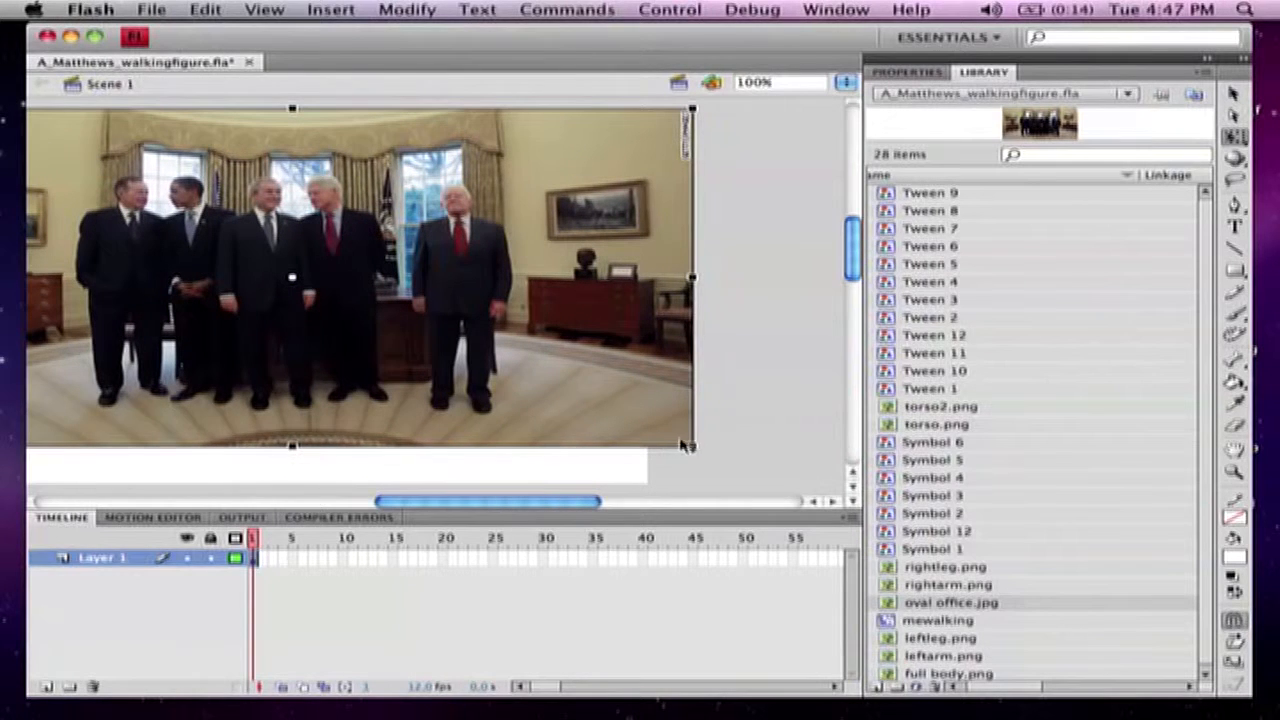
drag(692, 444, 762, 482)
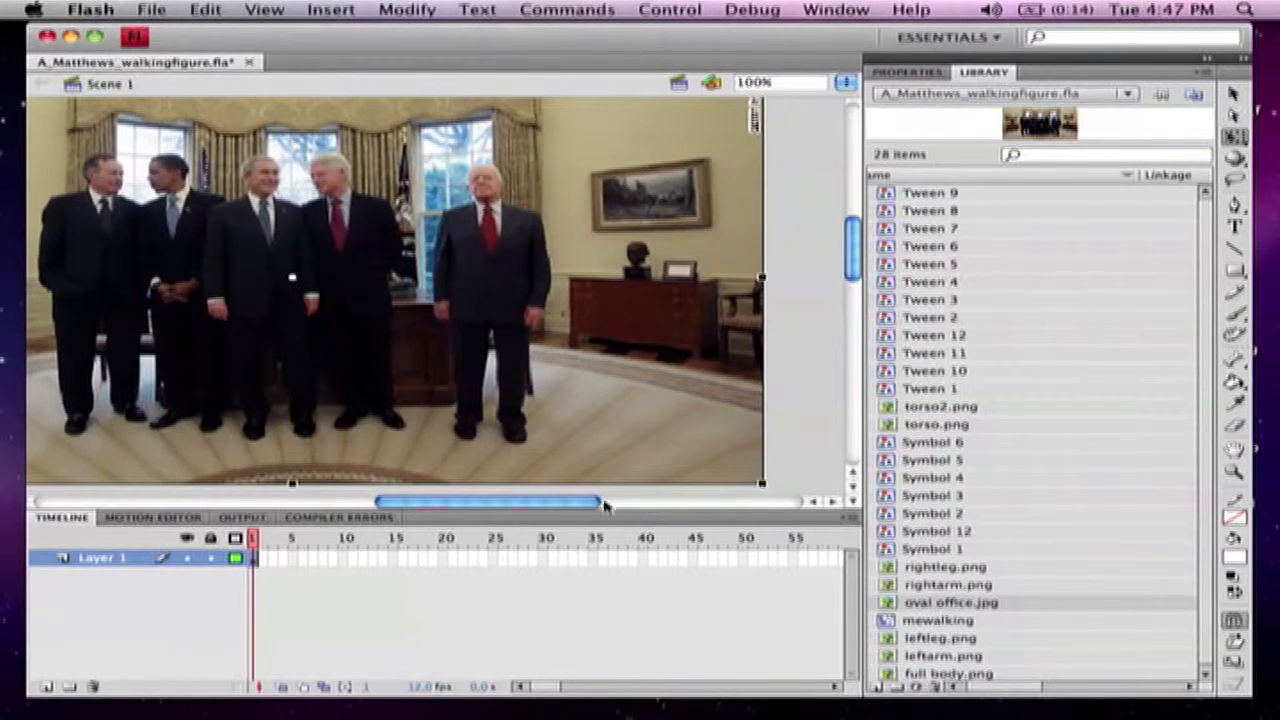
right_click(643, 558)
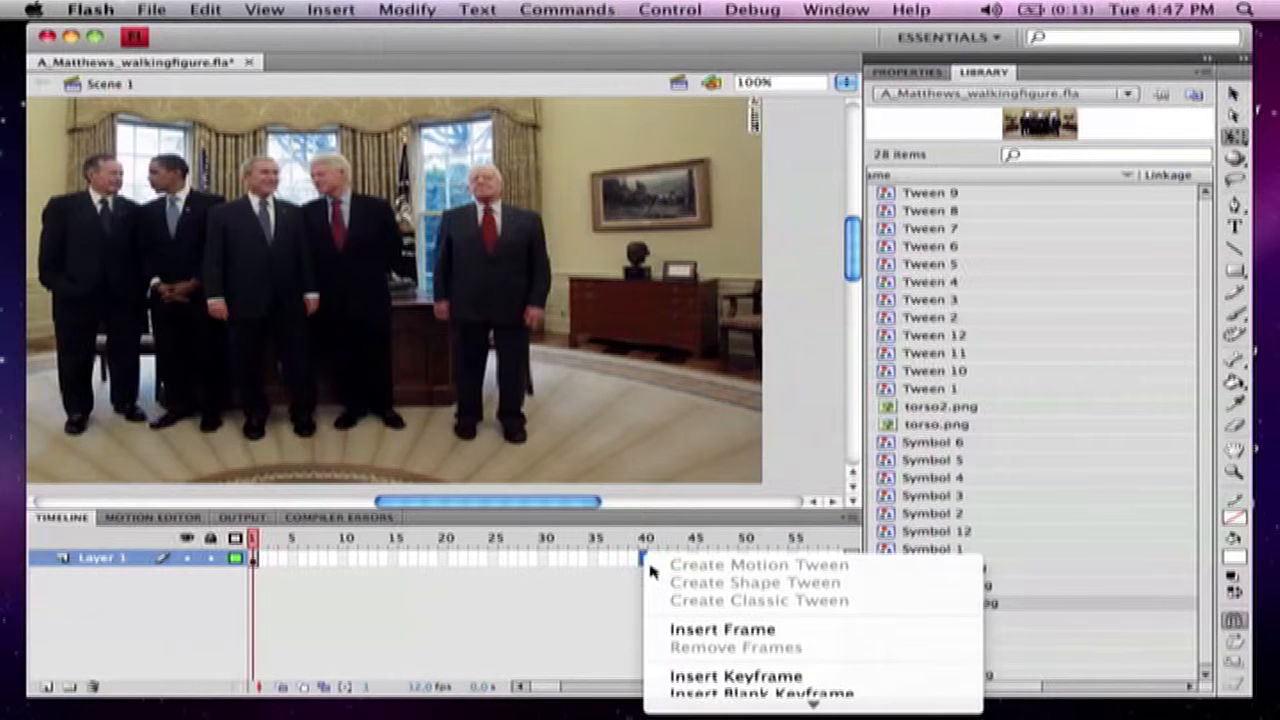
click(698, 630)
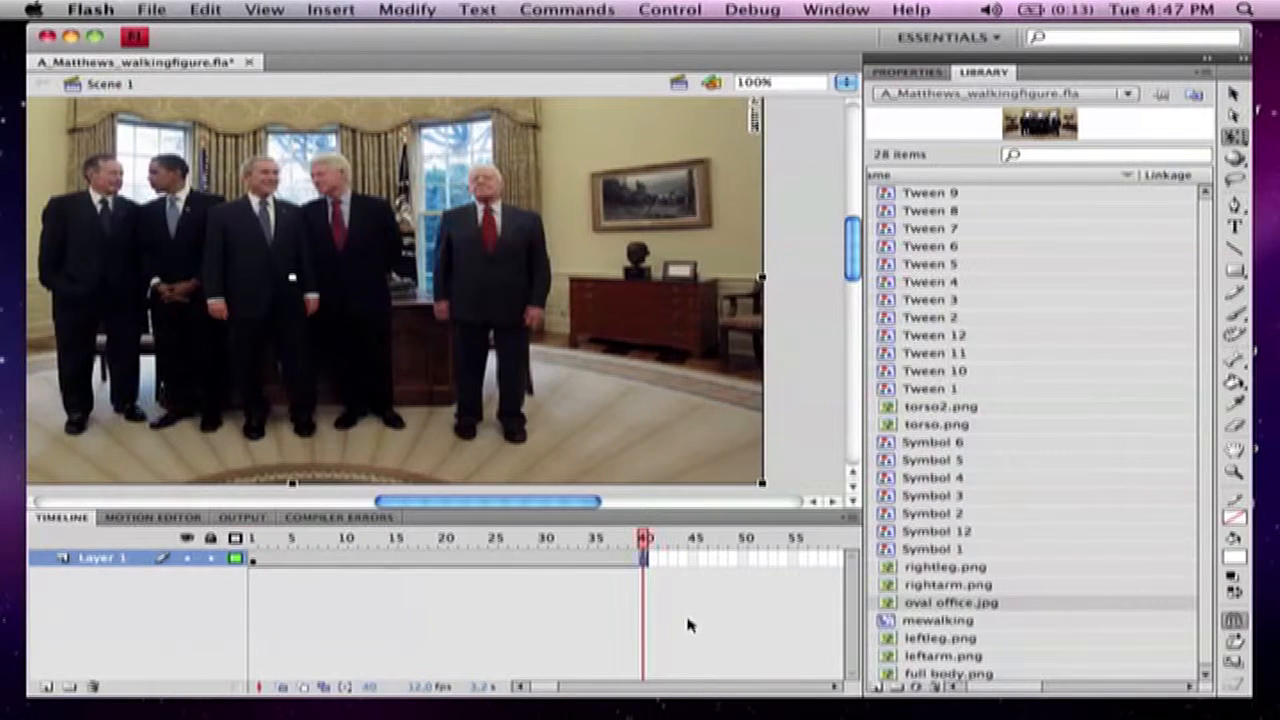
Rename Layer 1 as office and lock it
click(92, 560)
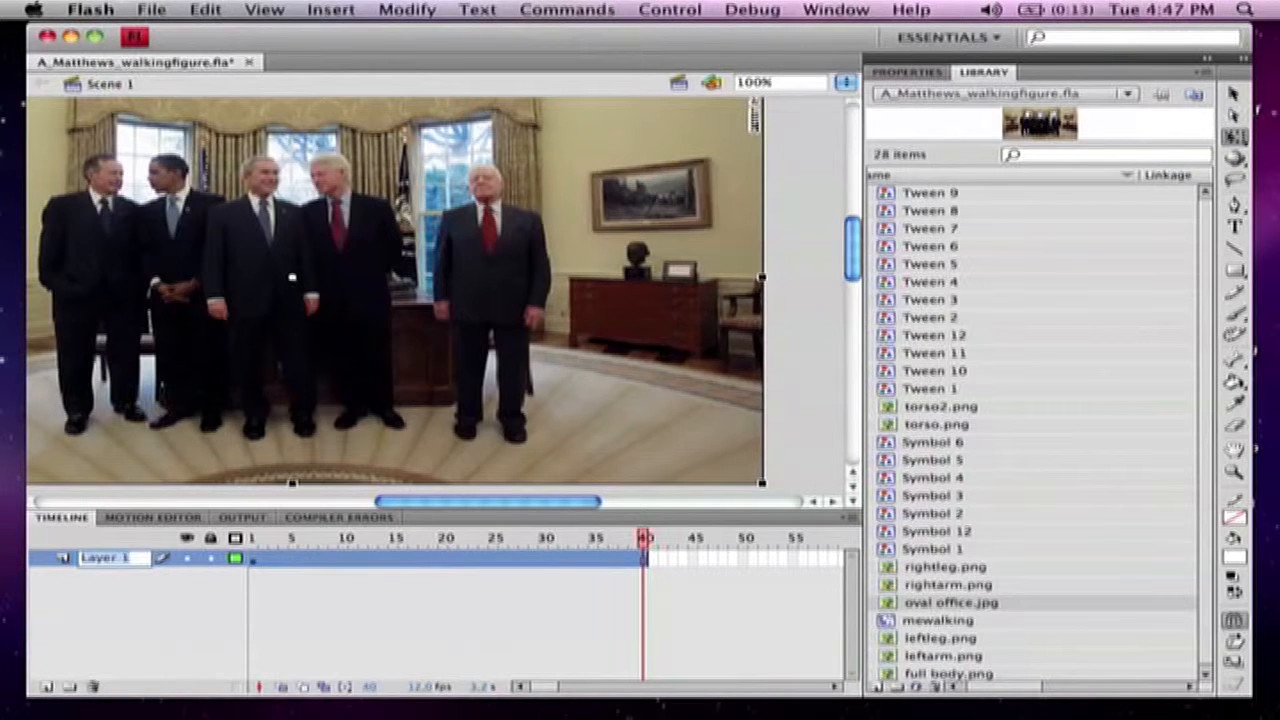
text(office)
key(Return)
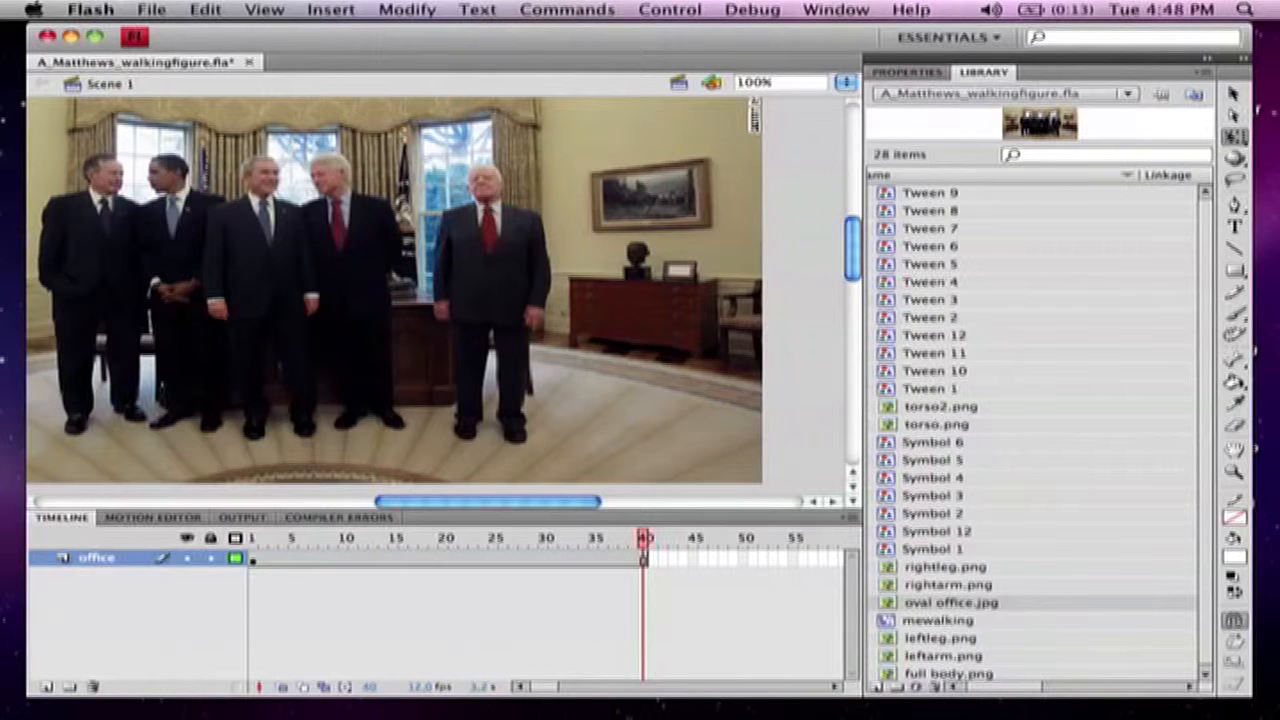
click(211, 558)
Add a new layer above the office layer and name it me
click(45, 687)
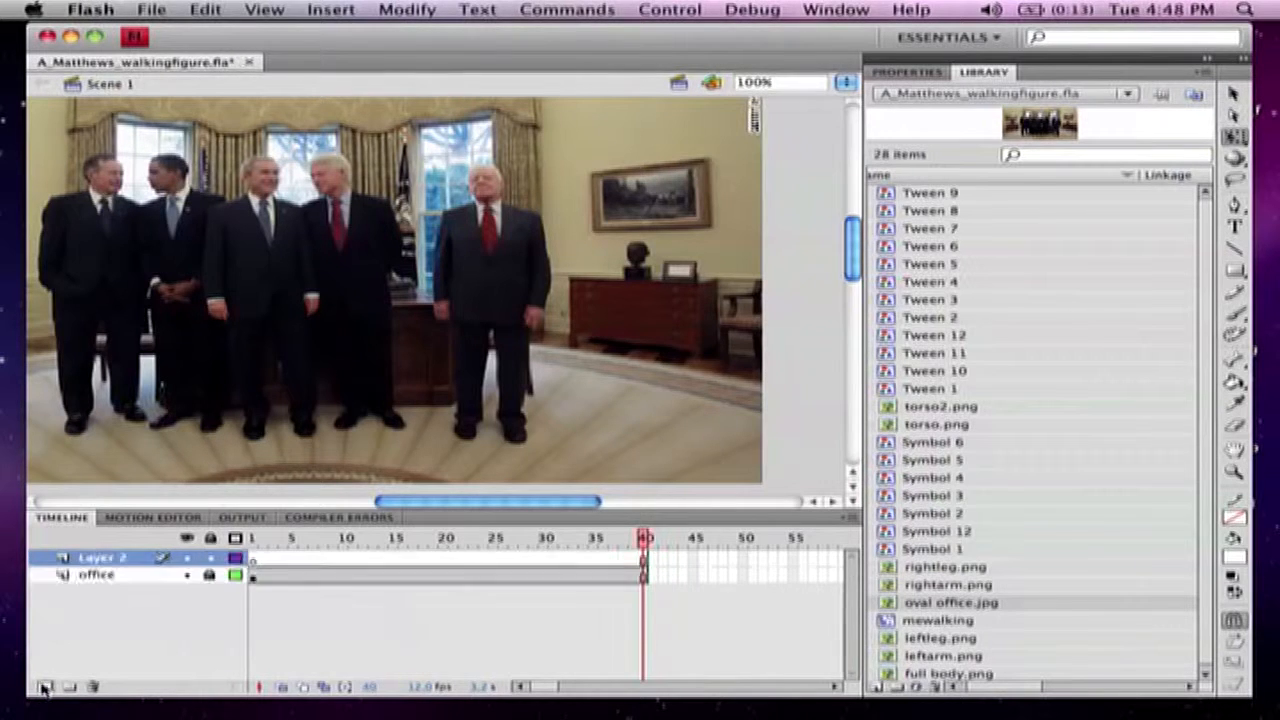
double_click(113, 568)
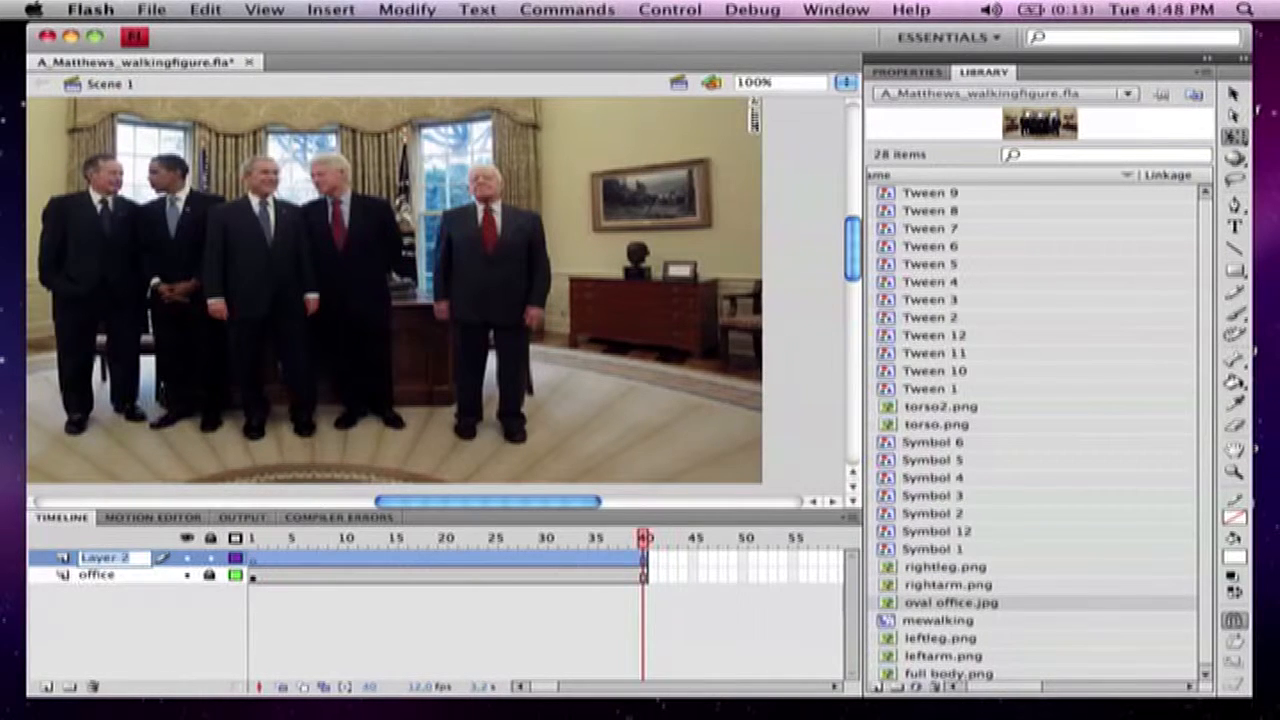
text(md)
click(178, 613)
Show the office layer as outlines and place the mewalking symbol on the stage in frame 1 of the me layer
click(253, 560)
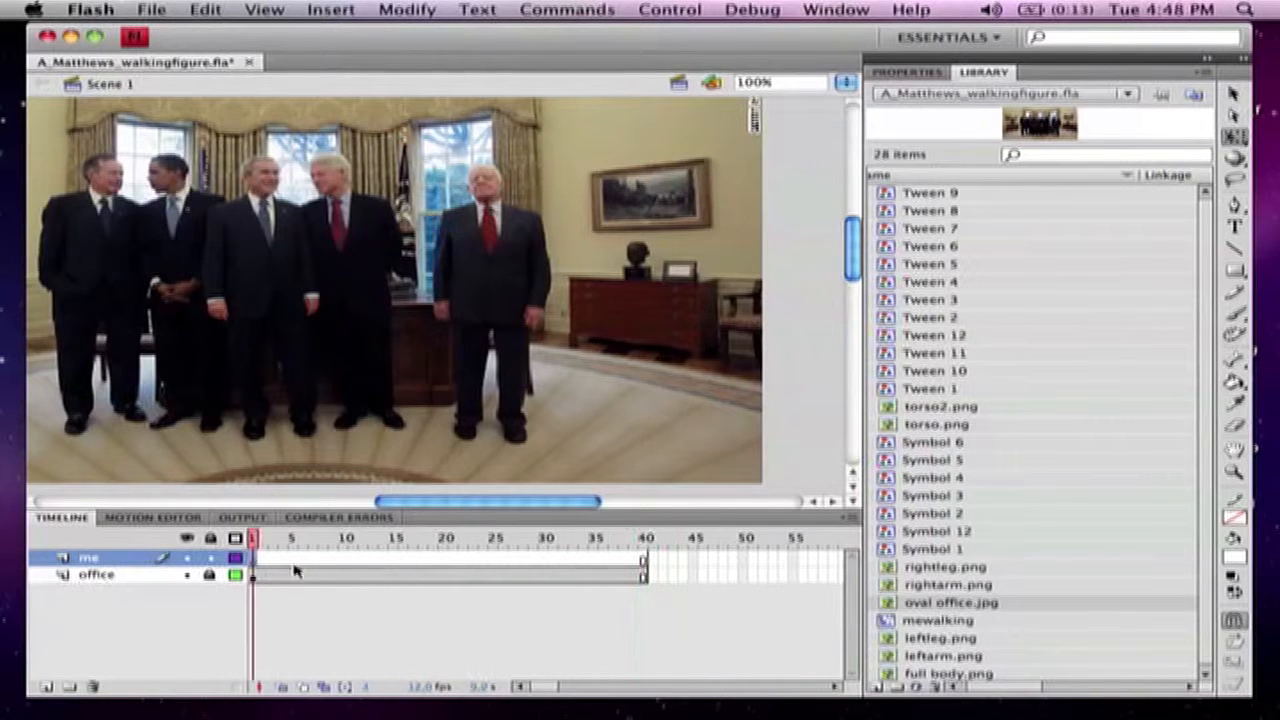
click(235, 576)
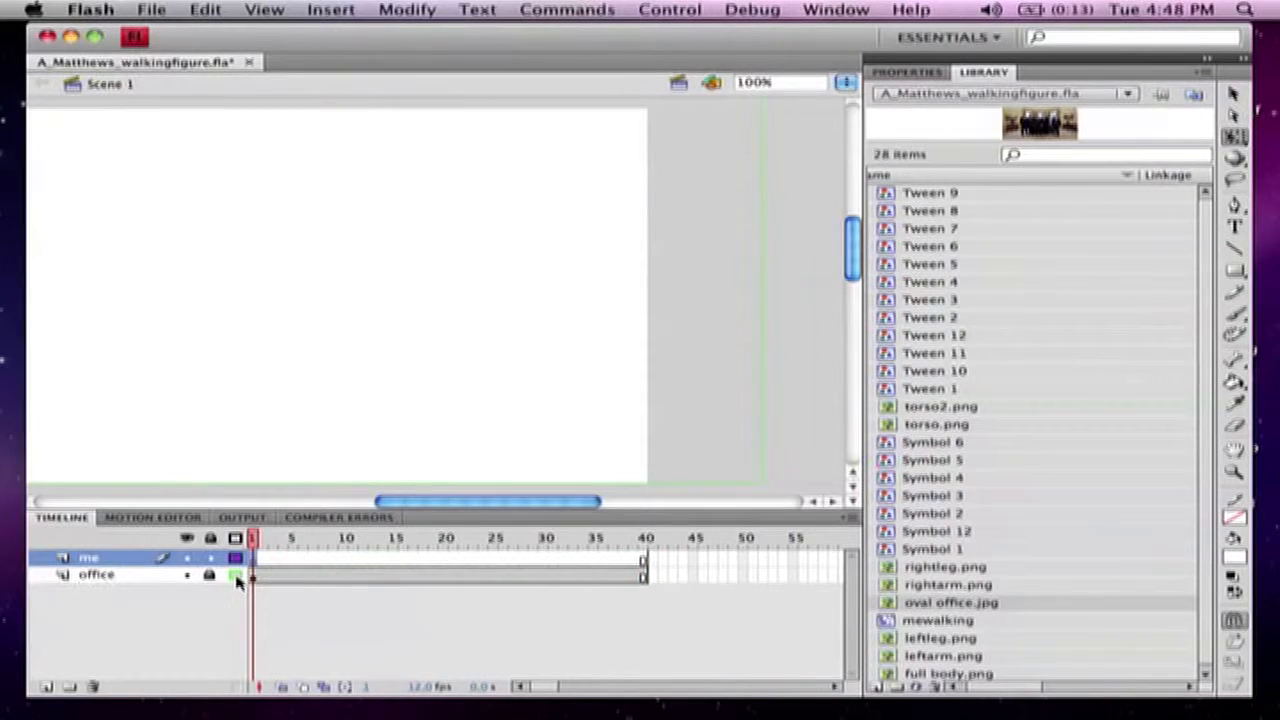
mouse_move(854, 258)
mouse_down()
mouse_move(854, 290)
mouse_move(856, 266)
mouse_up()
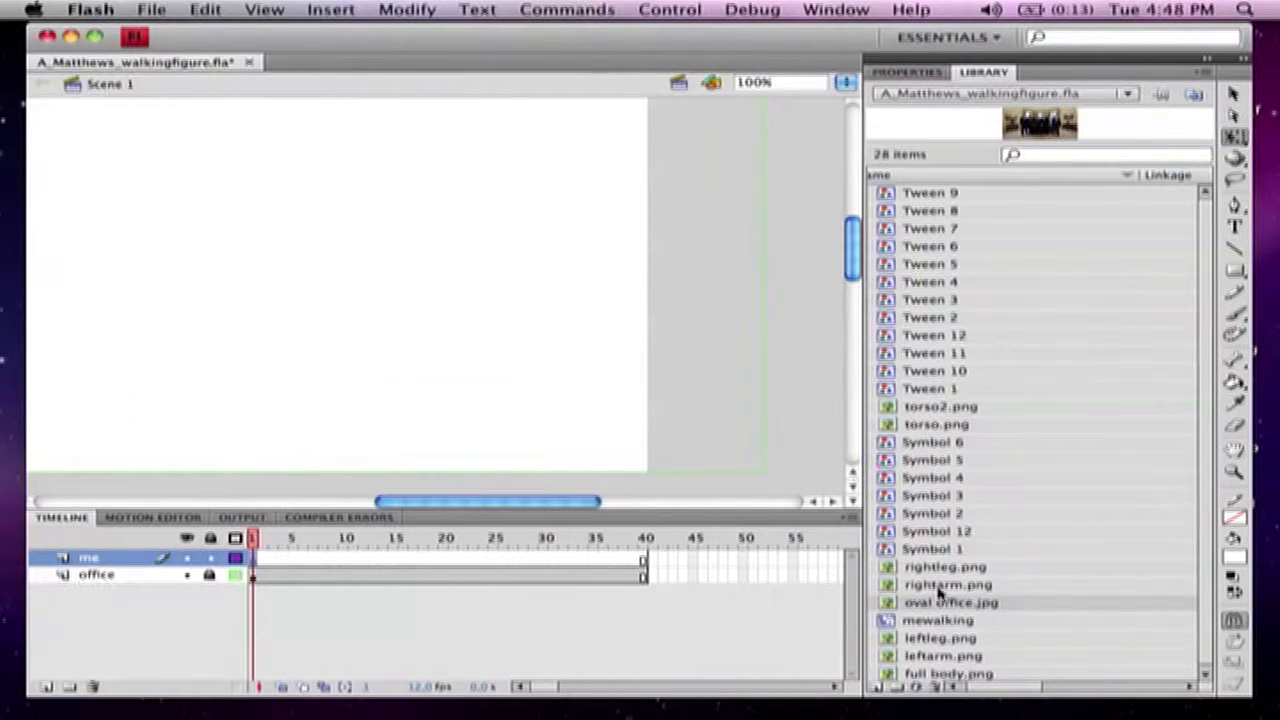
drag(895, 622, 749, 389)
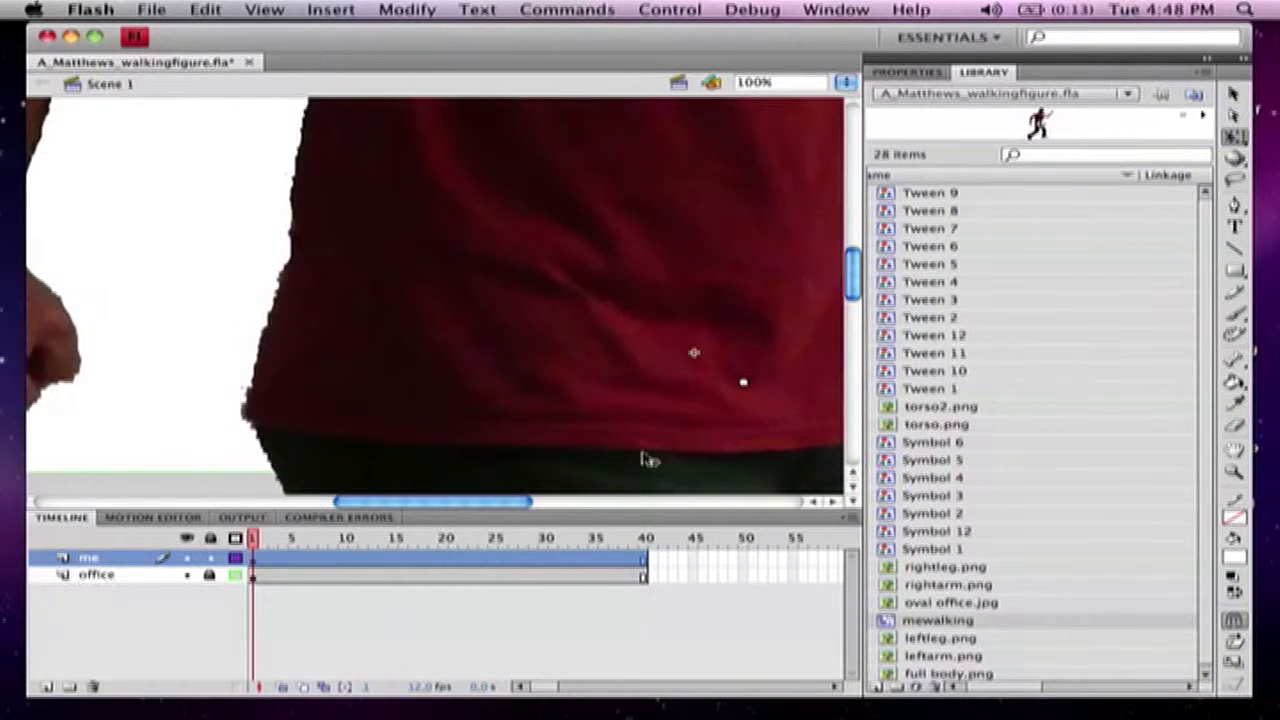
Scale the oversized walking figure down proportionally about its centre until it is shorter than the stage
drag(480, 502, 545, 502)
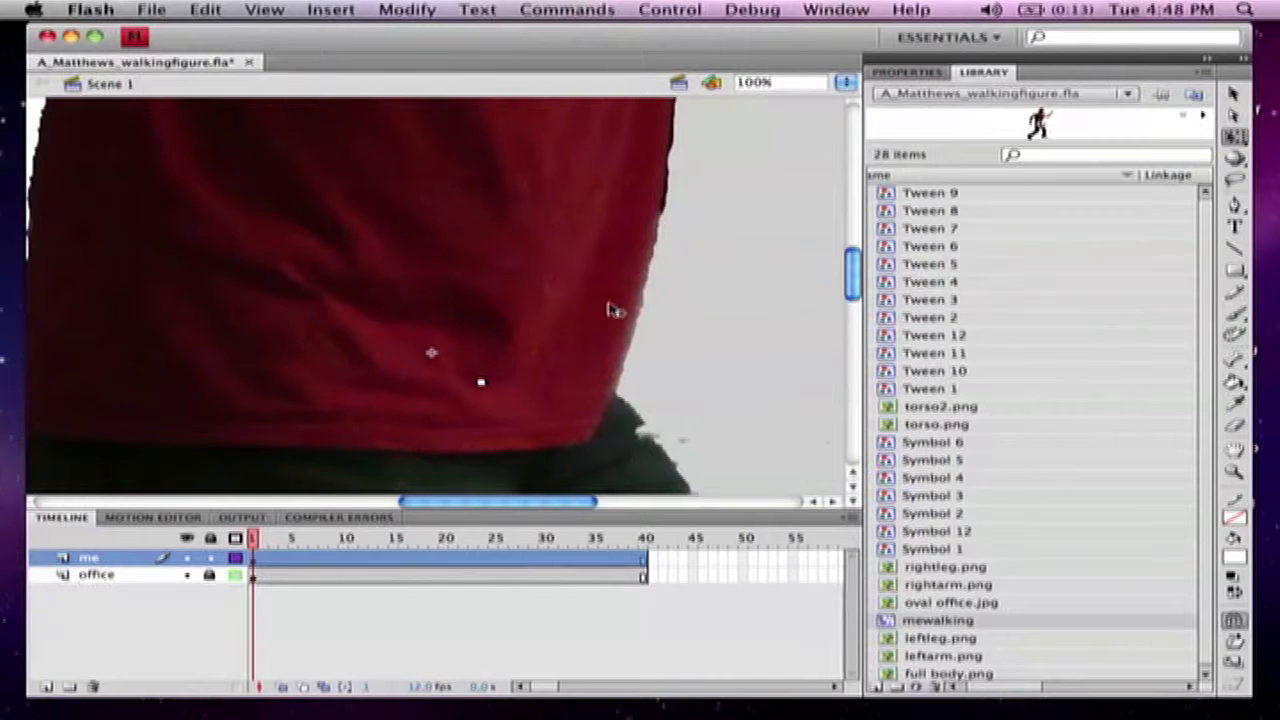
click(846, 82)
click(848, 49)
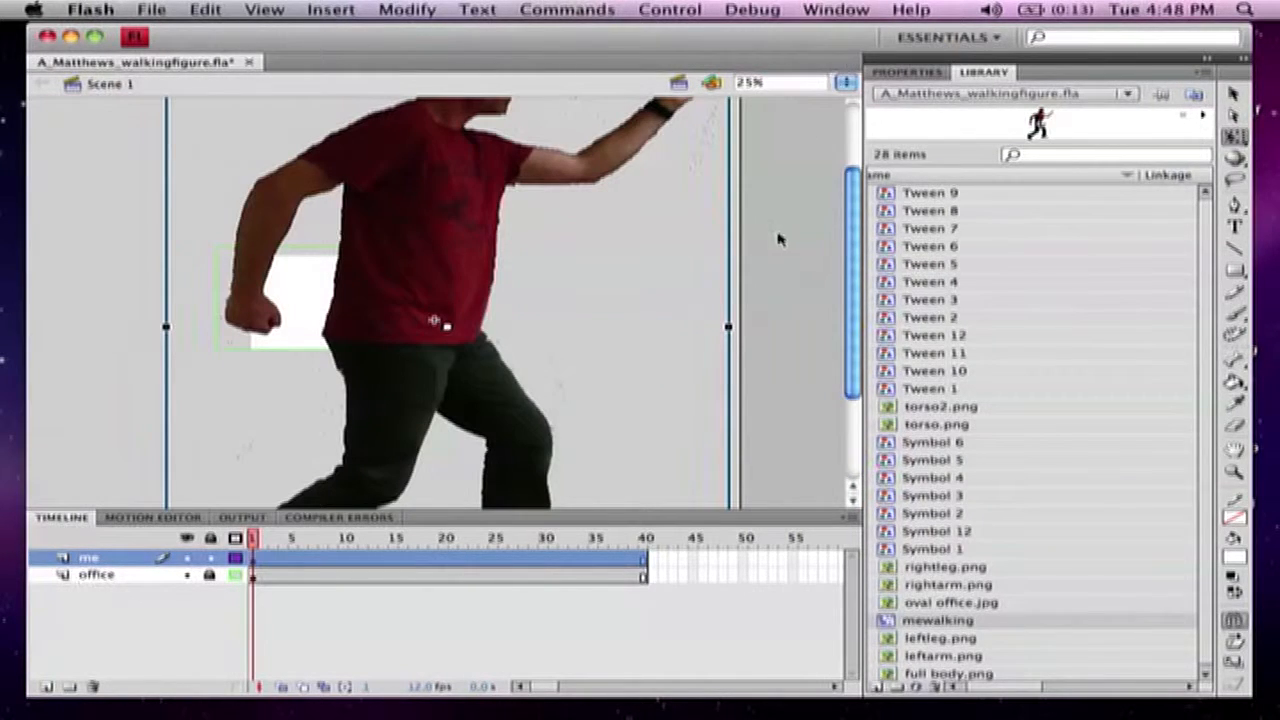
drag(854, 283, 854, 220)
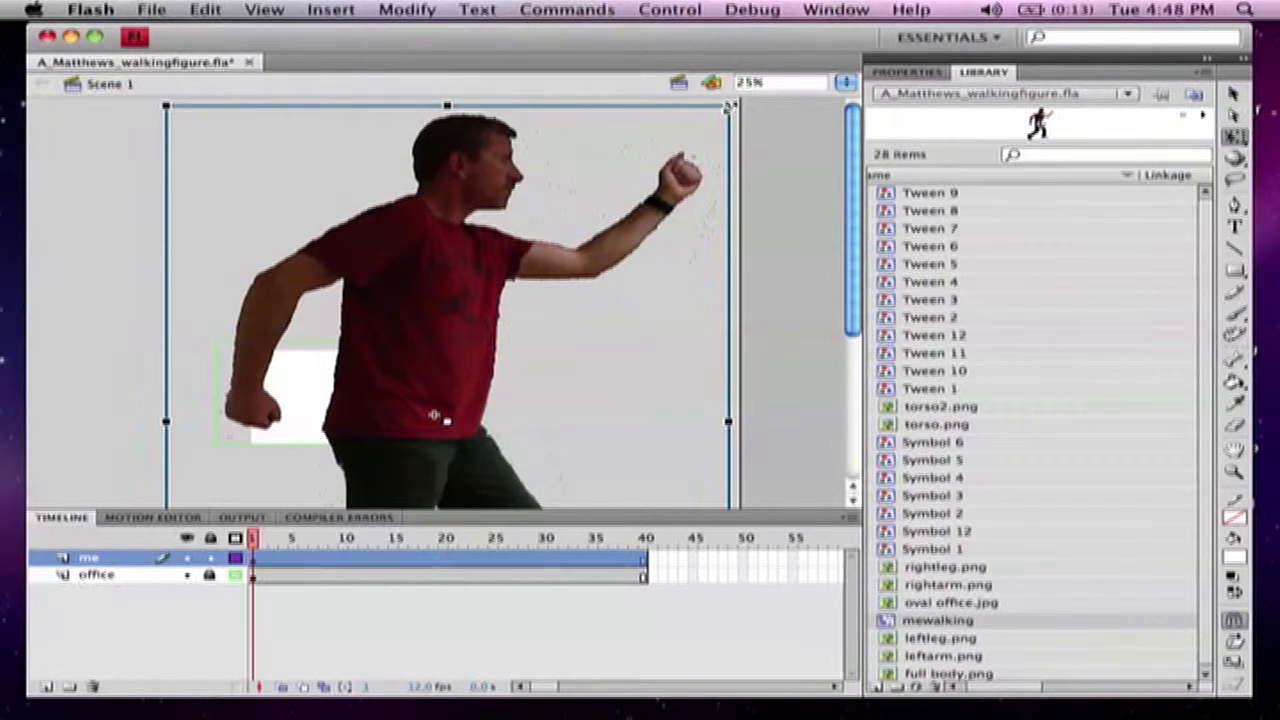
drag(730, 106, 524, 391)
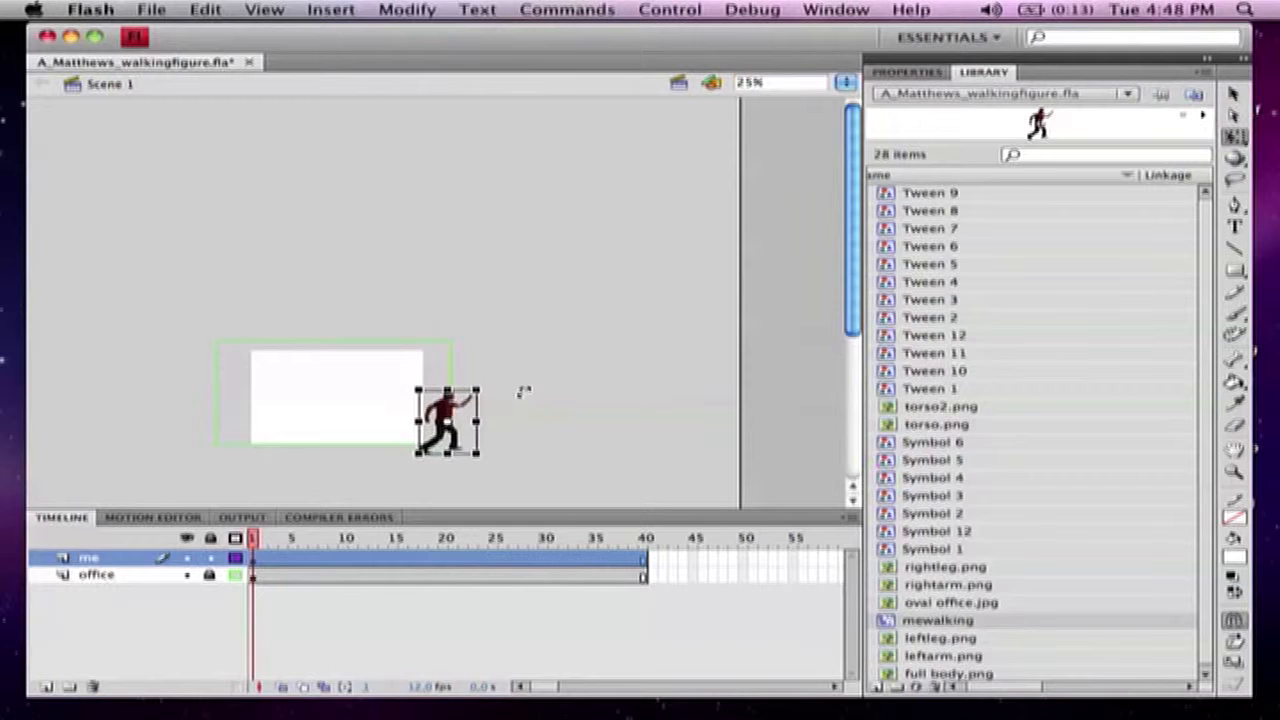
With the office layer shown in full, move the figure over the photo's left side and scale it slightly taller than the standing men
click(234, 576)
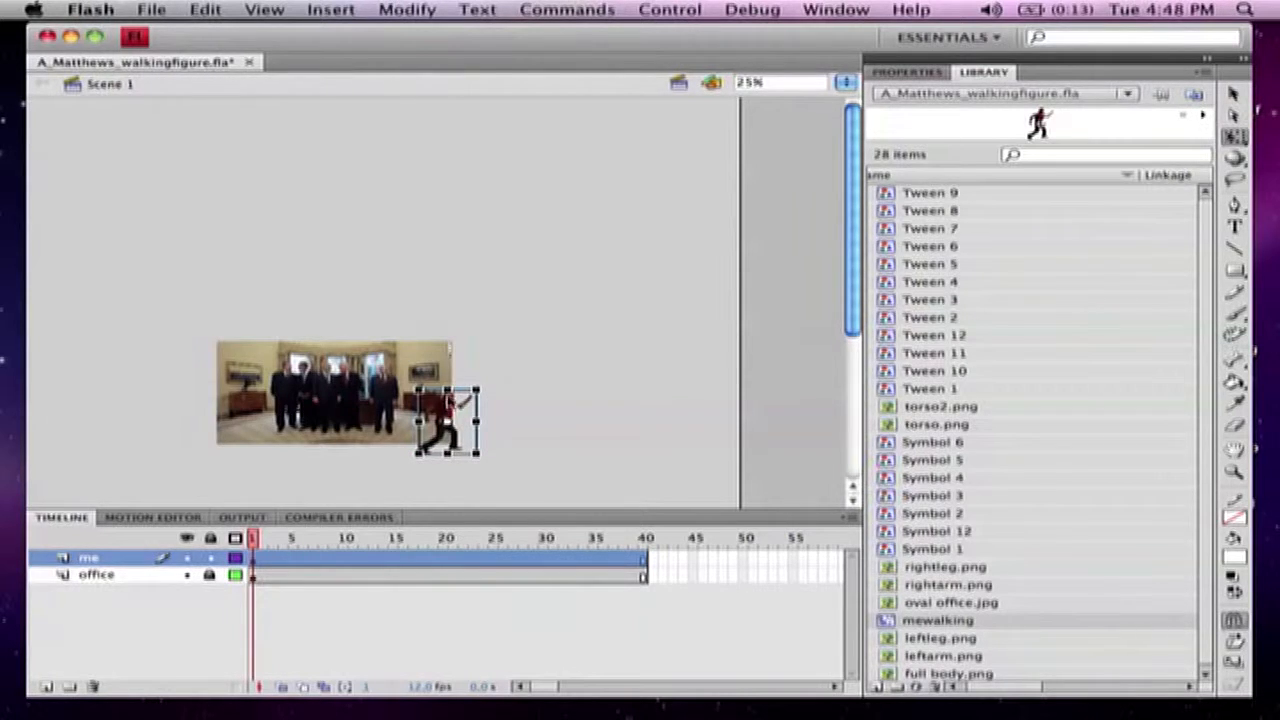
drag(447, 420, 253, 400)
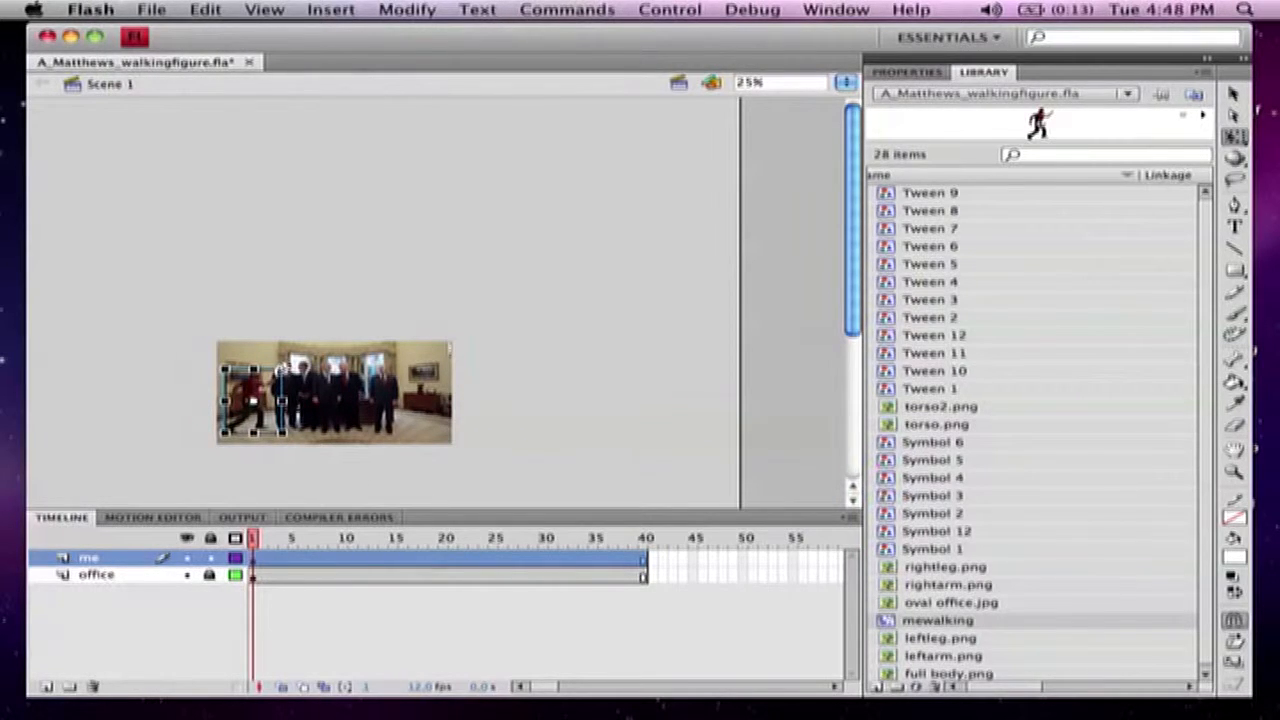
drag(283, 368, 299, 355)
key(super+z)
key(super+y)
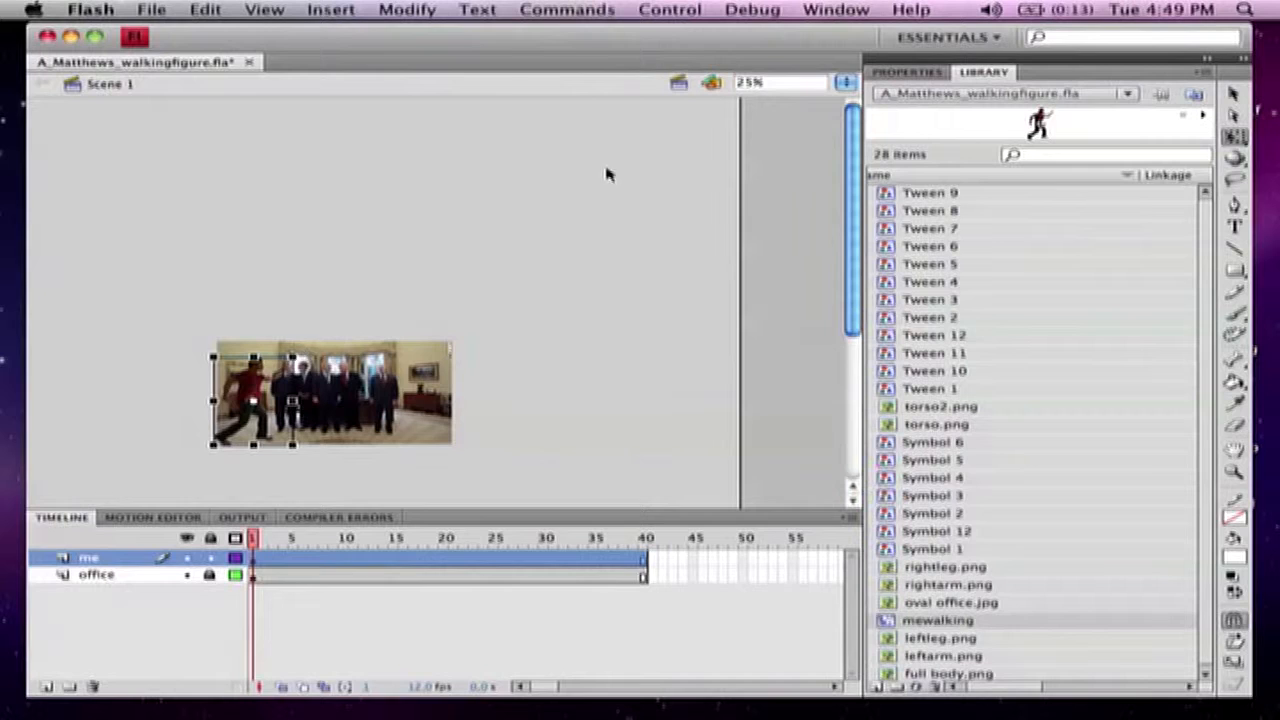
click(846, 84)
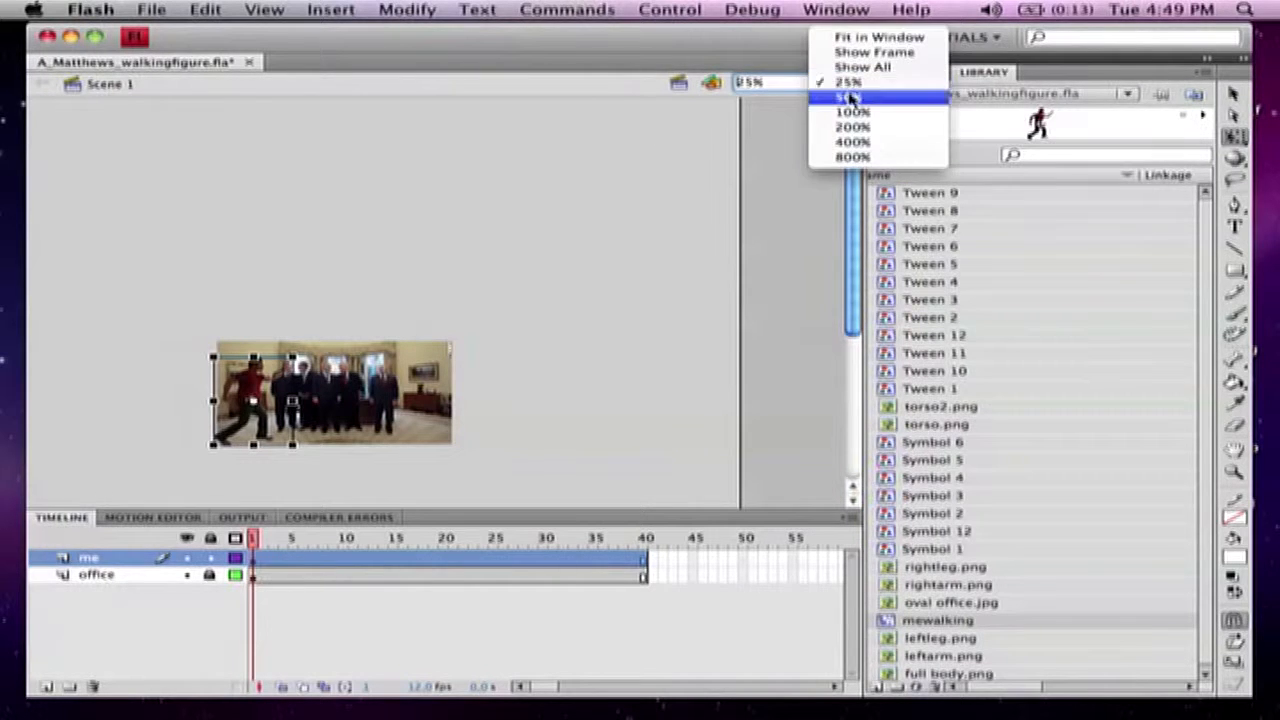
click(851, 101)
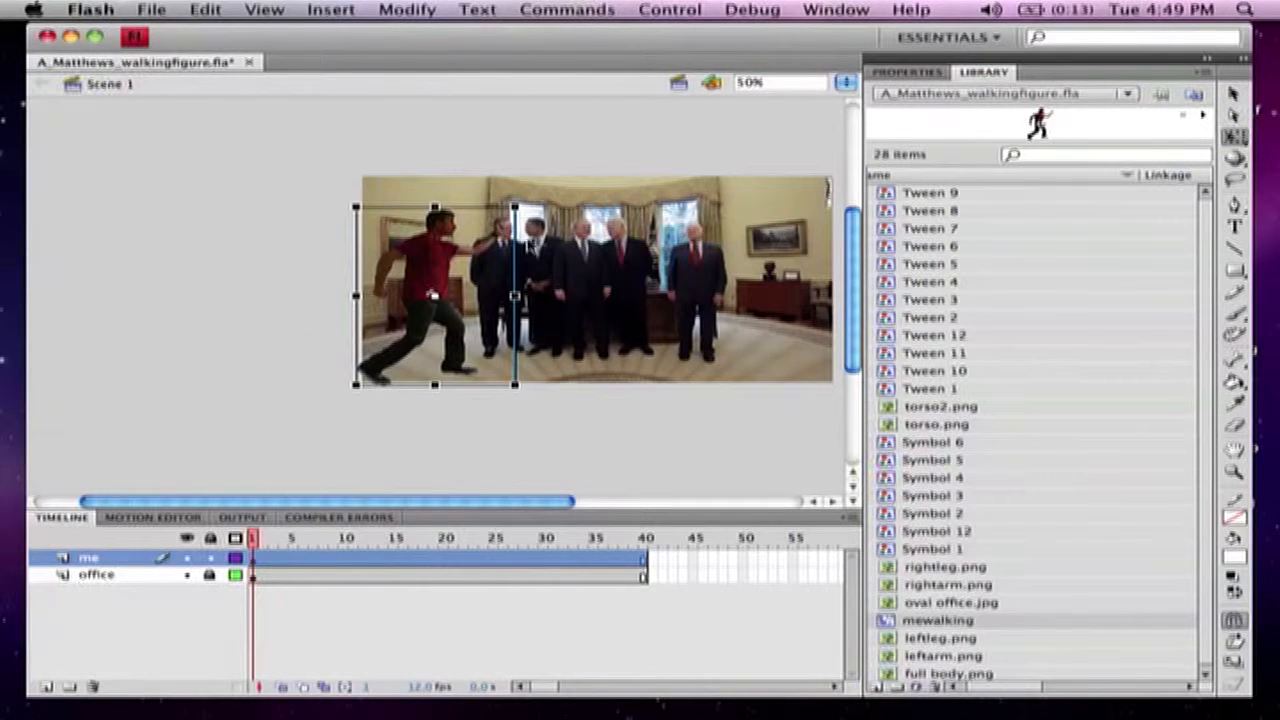
drag(513, 207, 509, 214)
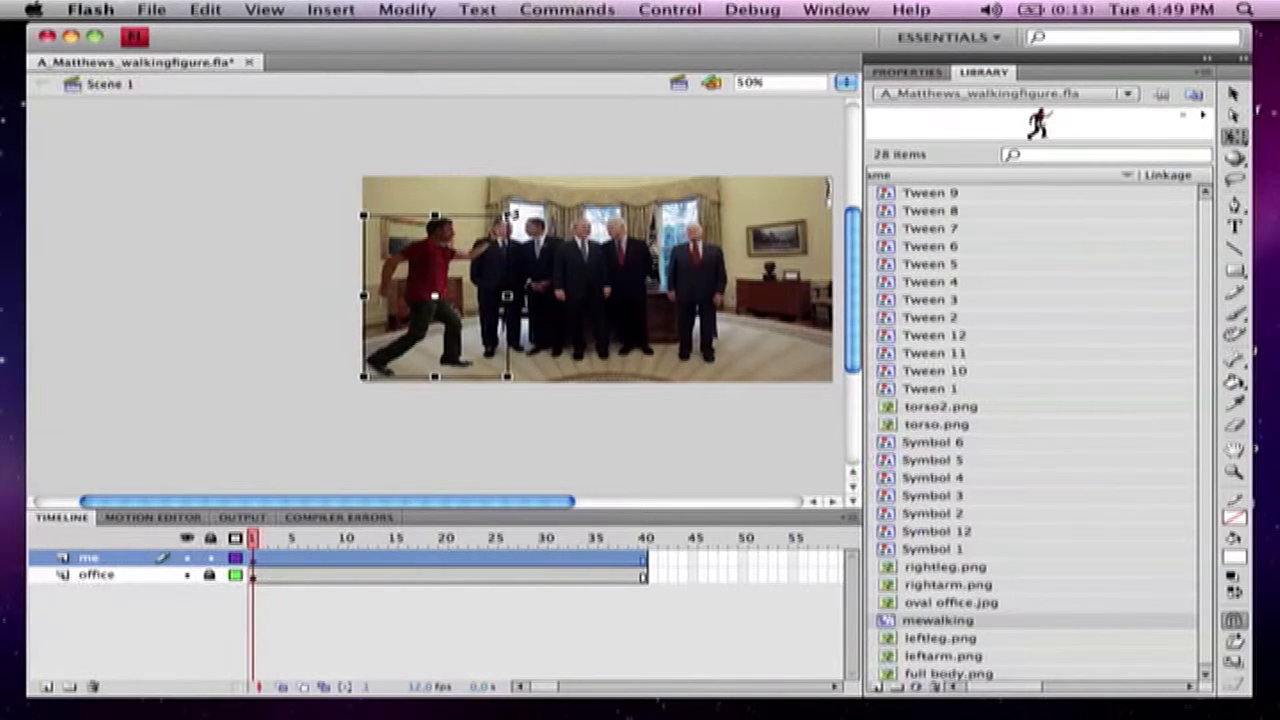
Show the office layer as outlines and move the figure completely off the stage's left edge
drag(440, 255, 404, 255)
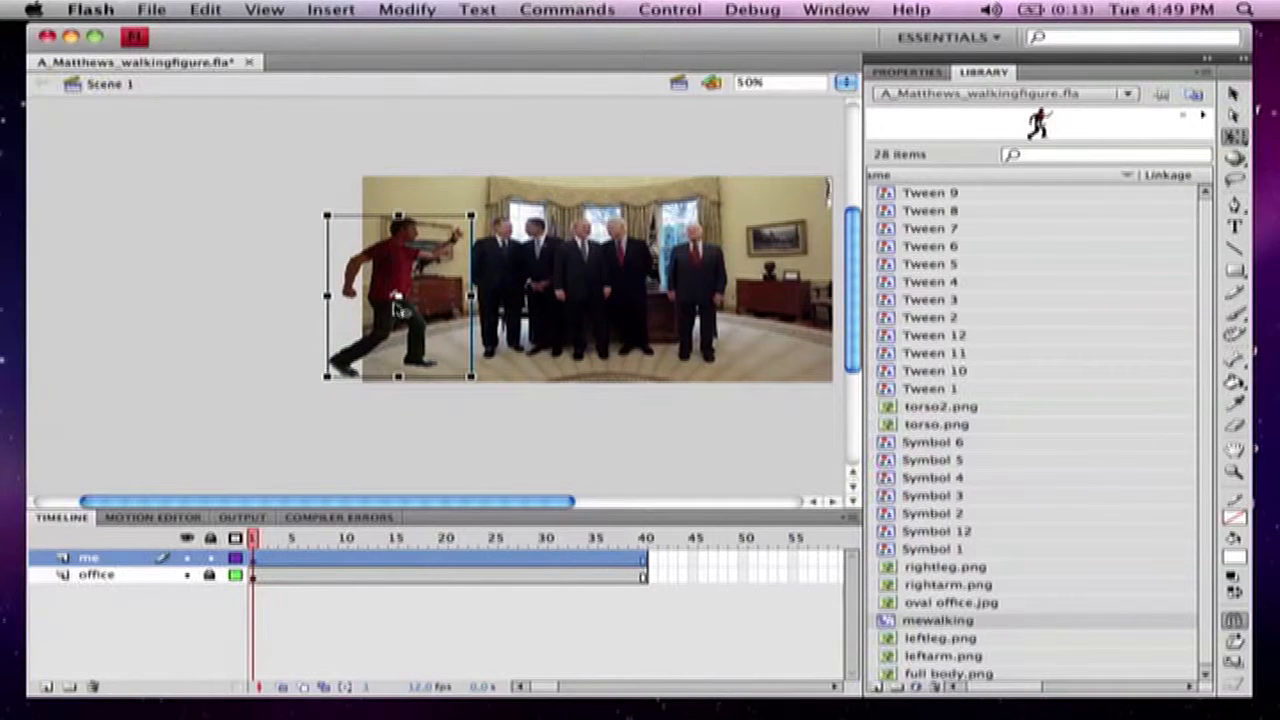
click(236, 575)
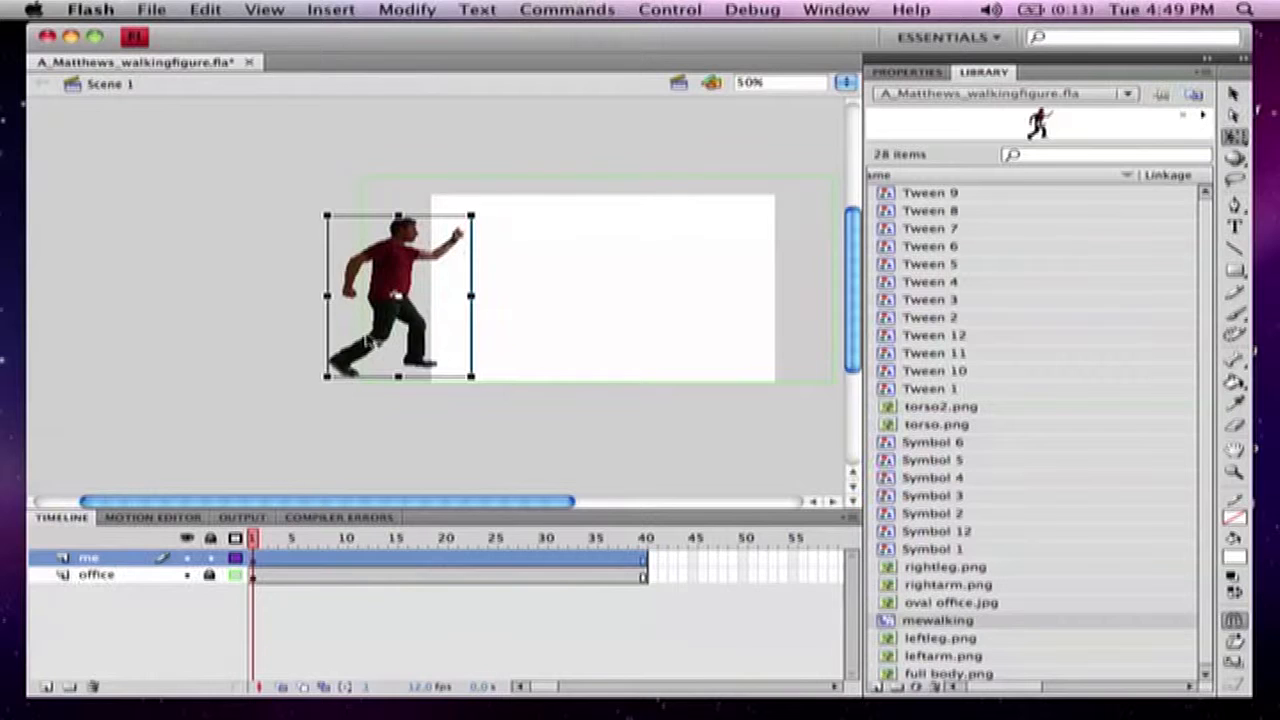
drag(400, 272, 331, 272)
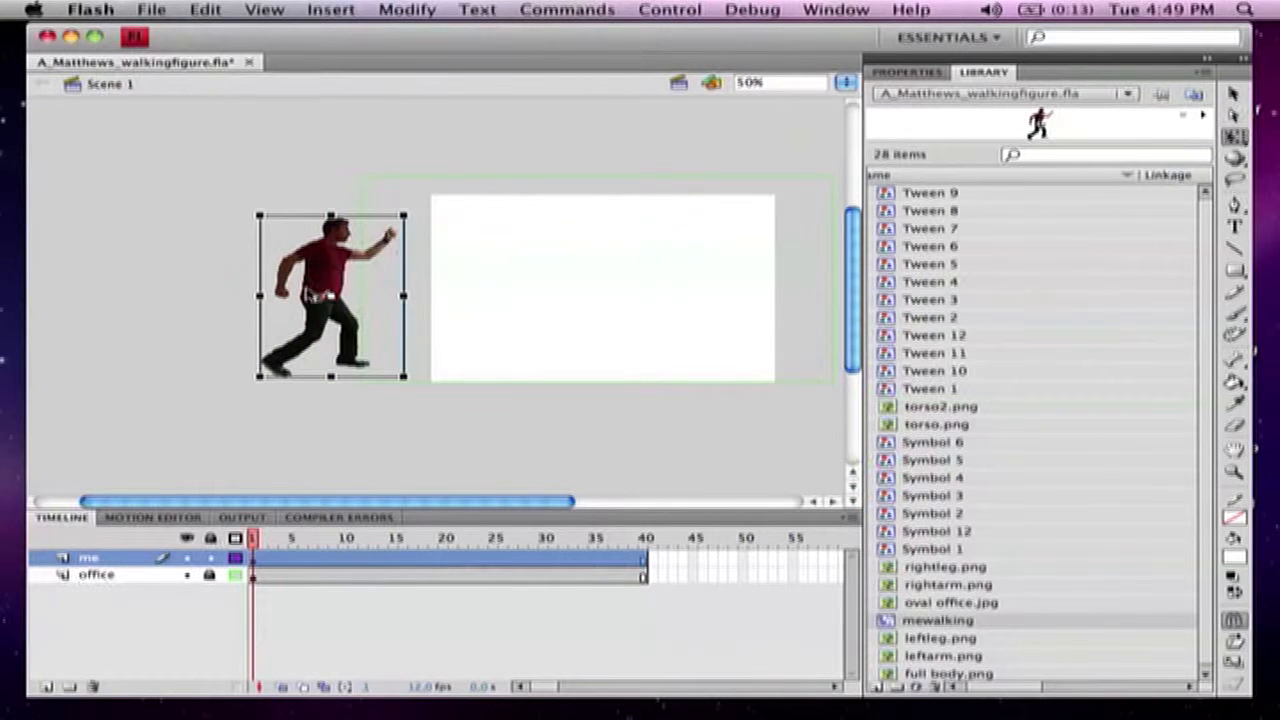
Insert a keyframe at frame 40 of the me layer and move the figure straight across, just beyond the stage's right edge
click(253, 565)
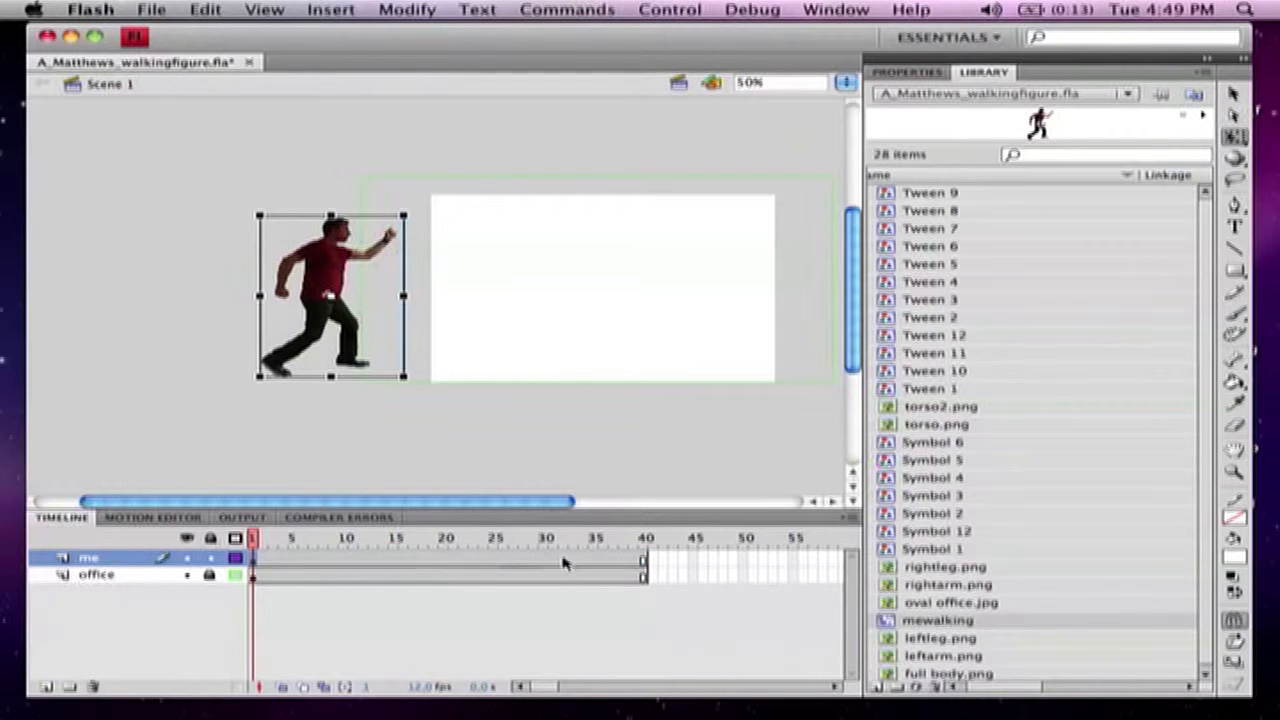
click(645, 562)
right_click(645, 562)
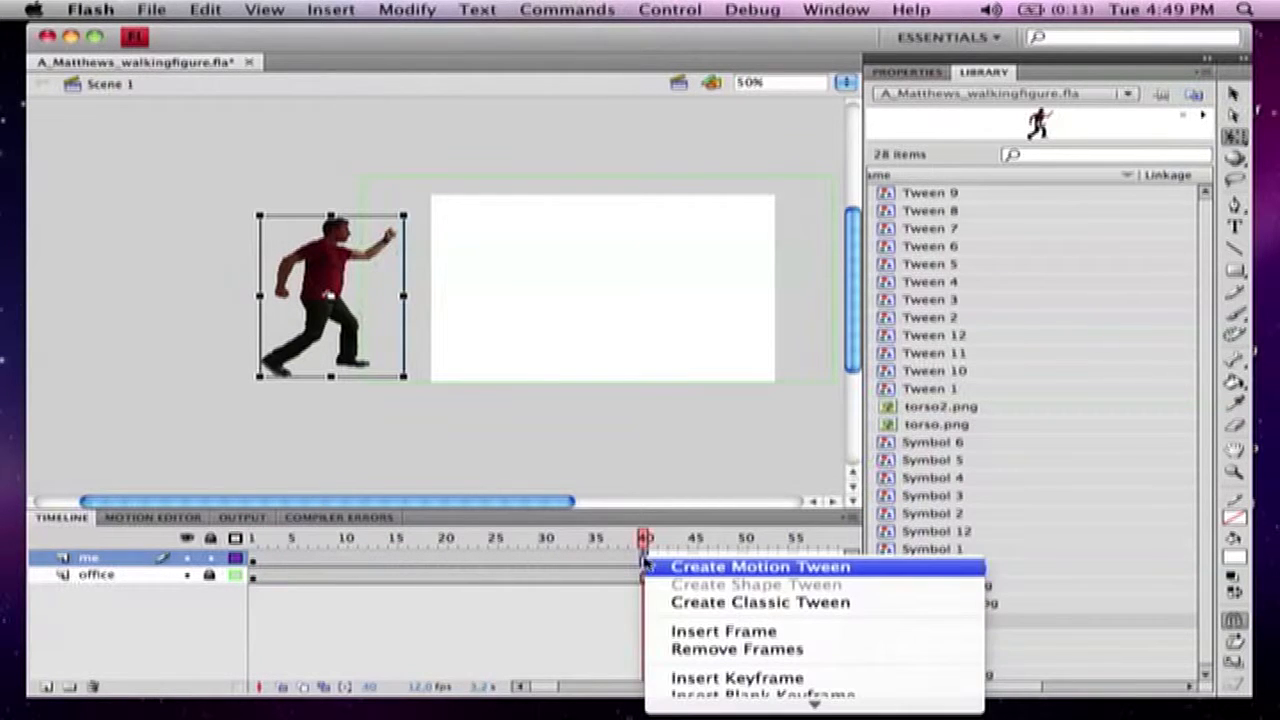
click(712, 679)
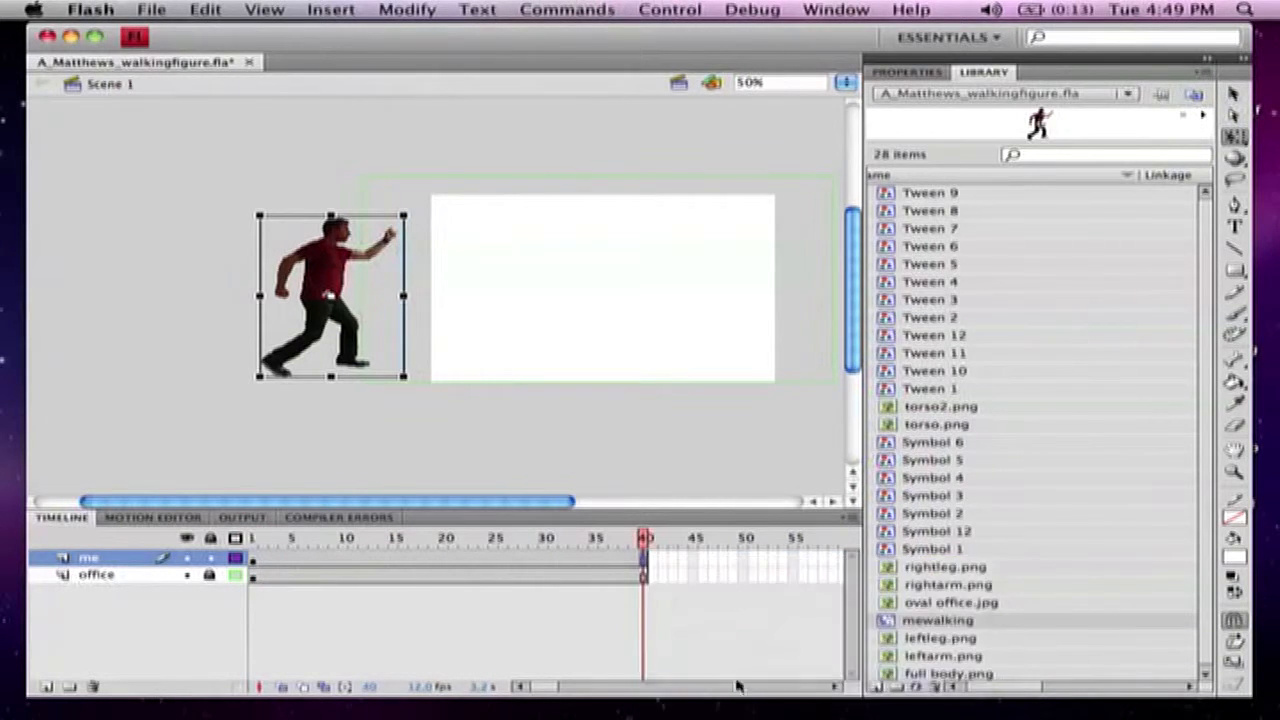
drag(321, 272, 830, 272)
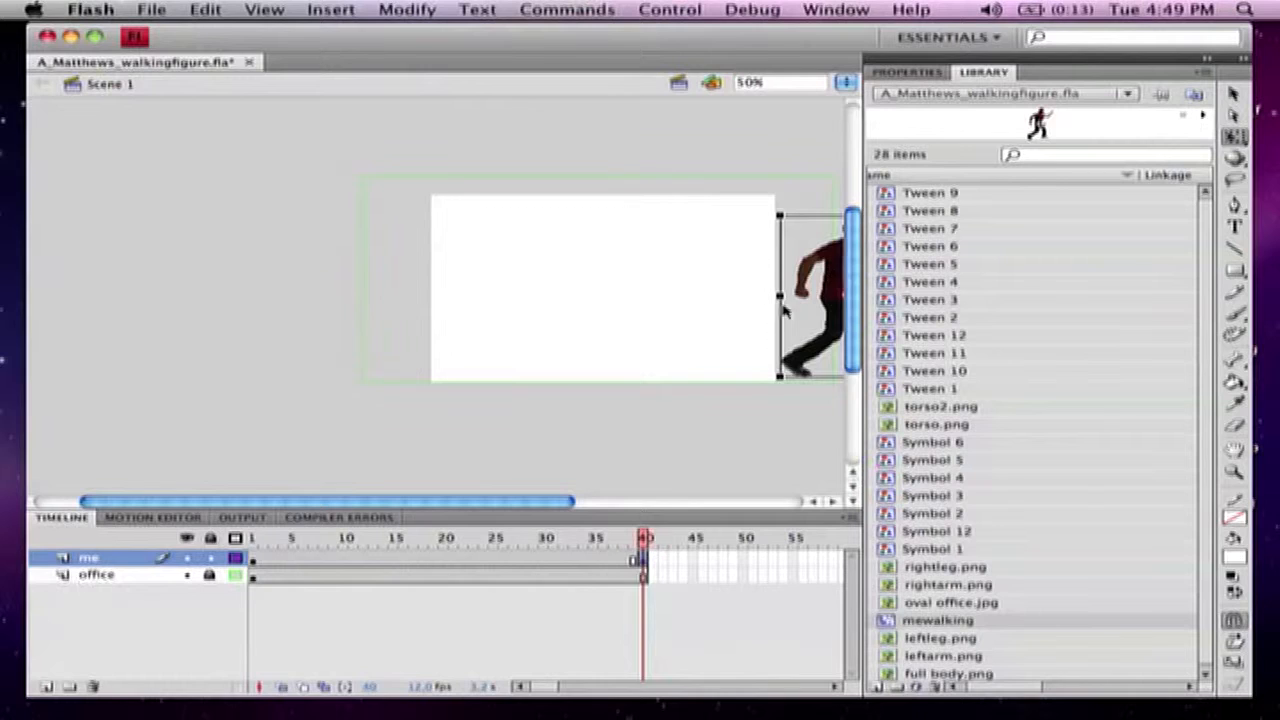
Create a classic tween between the me layer's two keyframes and return the playhead to frame 1
right_click(443, 563)
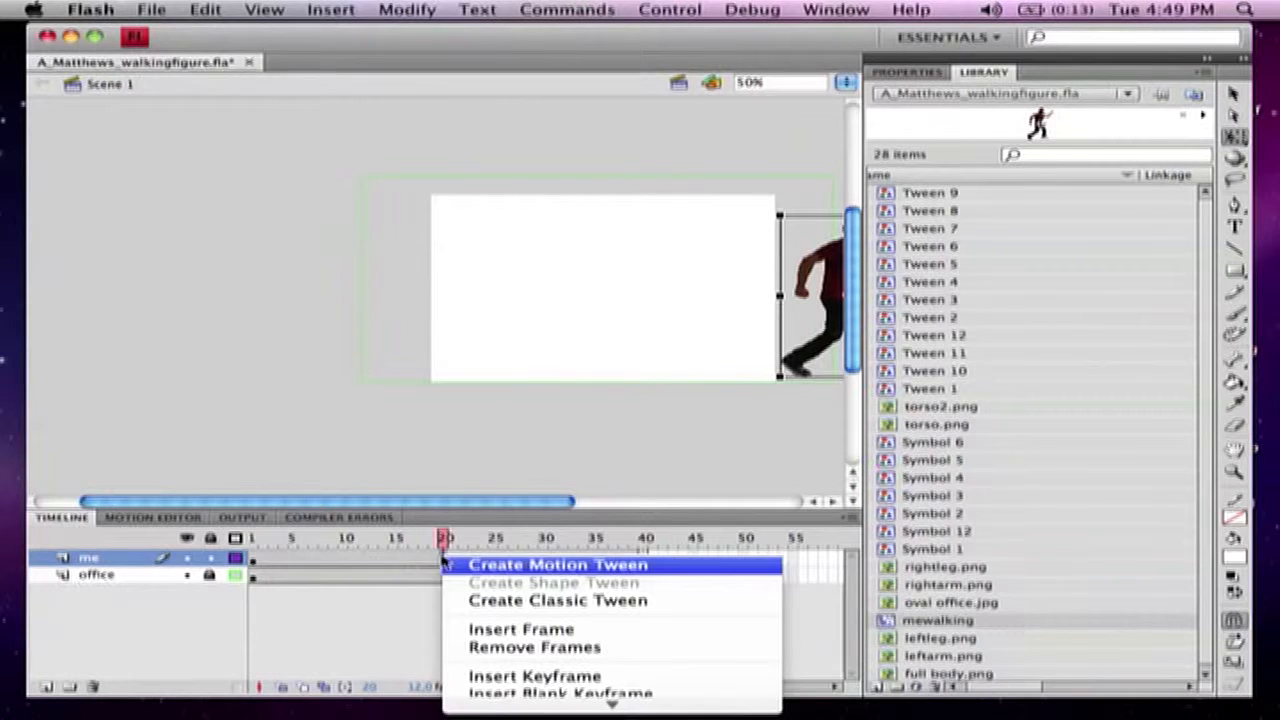
click(512, 602)
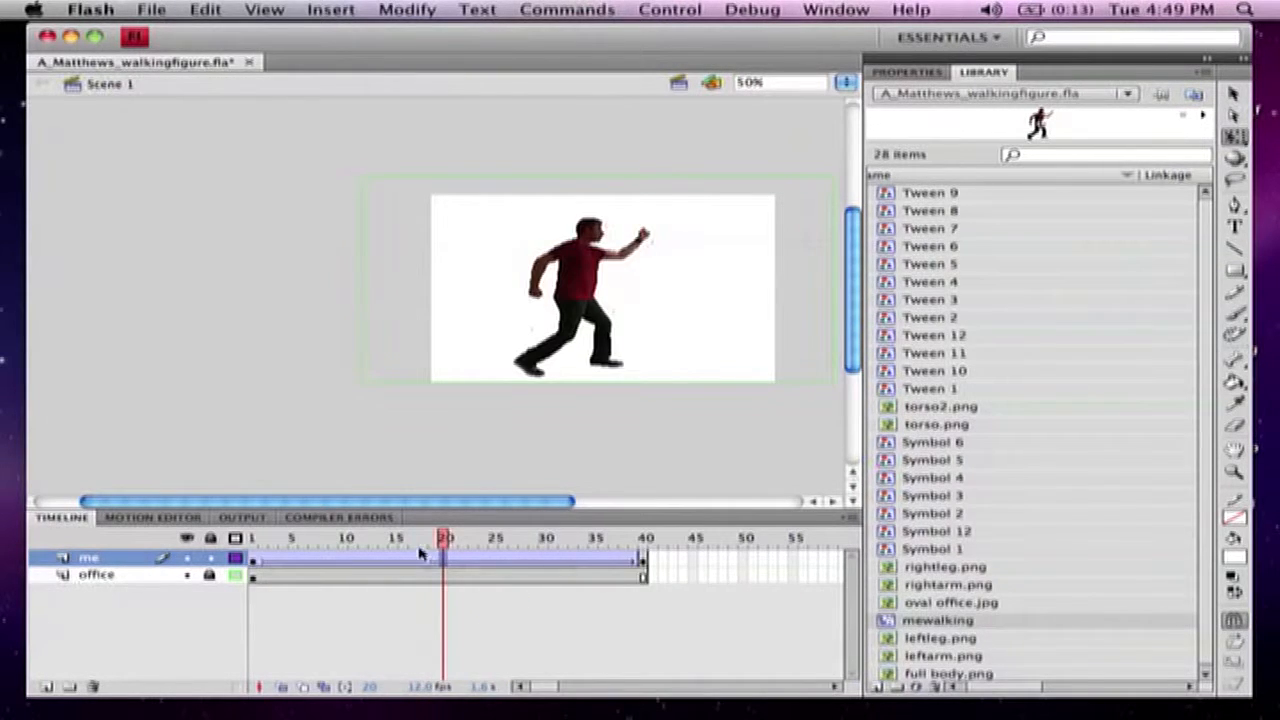
drag(443, 538, 212, 556)
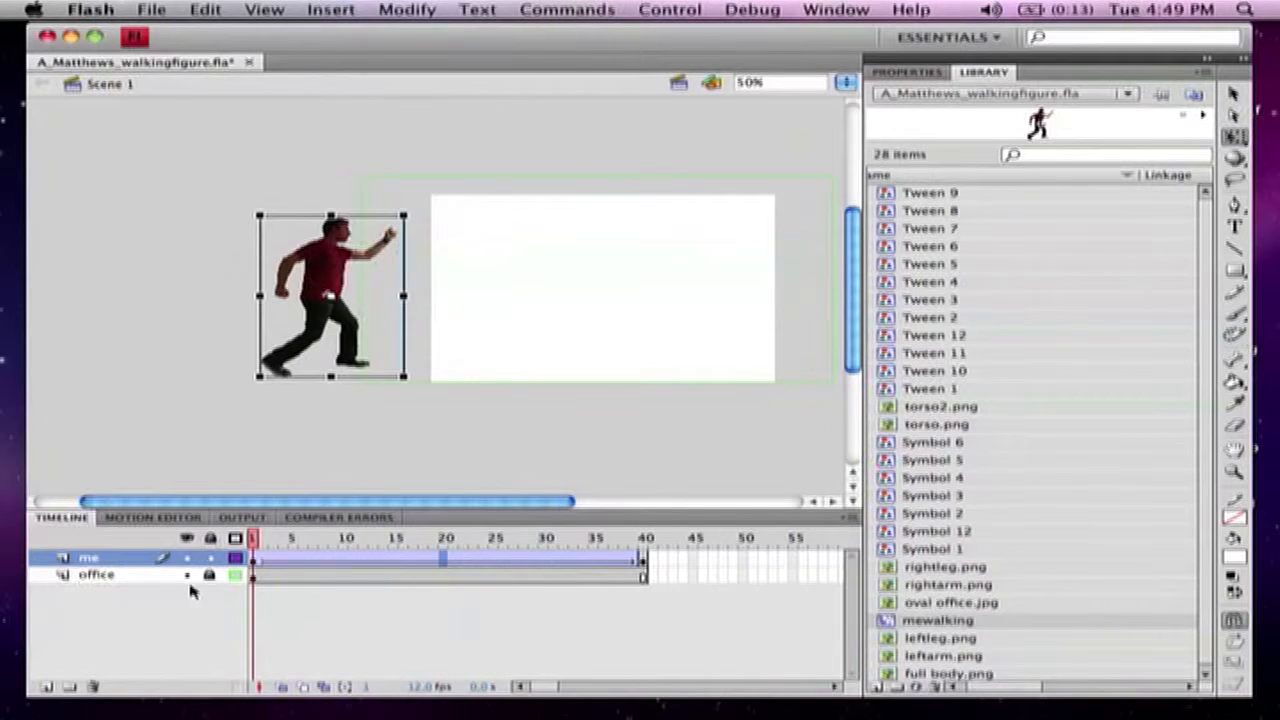
Show the office layer in full, scrub the playhead to frame 40 and test the movie
click(235, 576)
drag(255, 540, 644, 541)
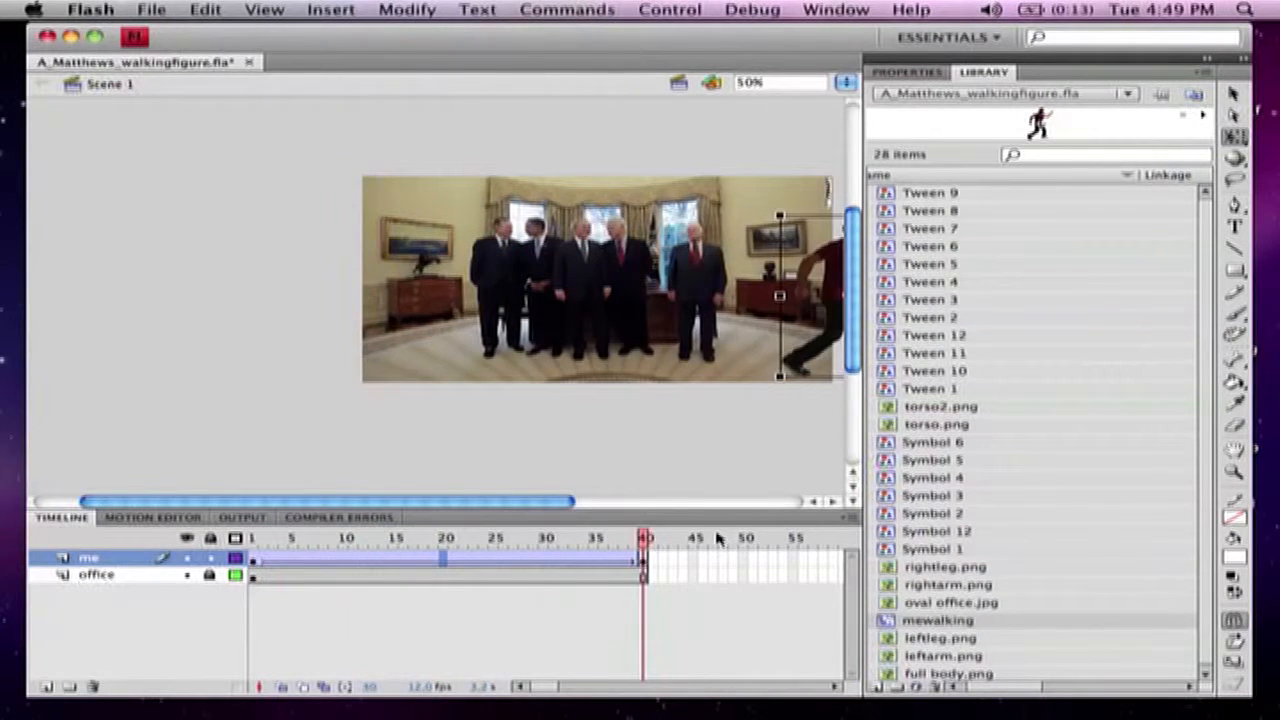
click(672, 10)
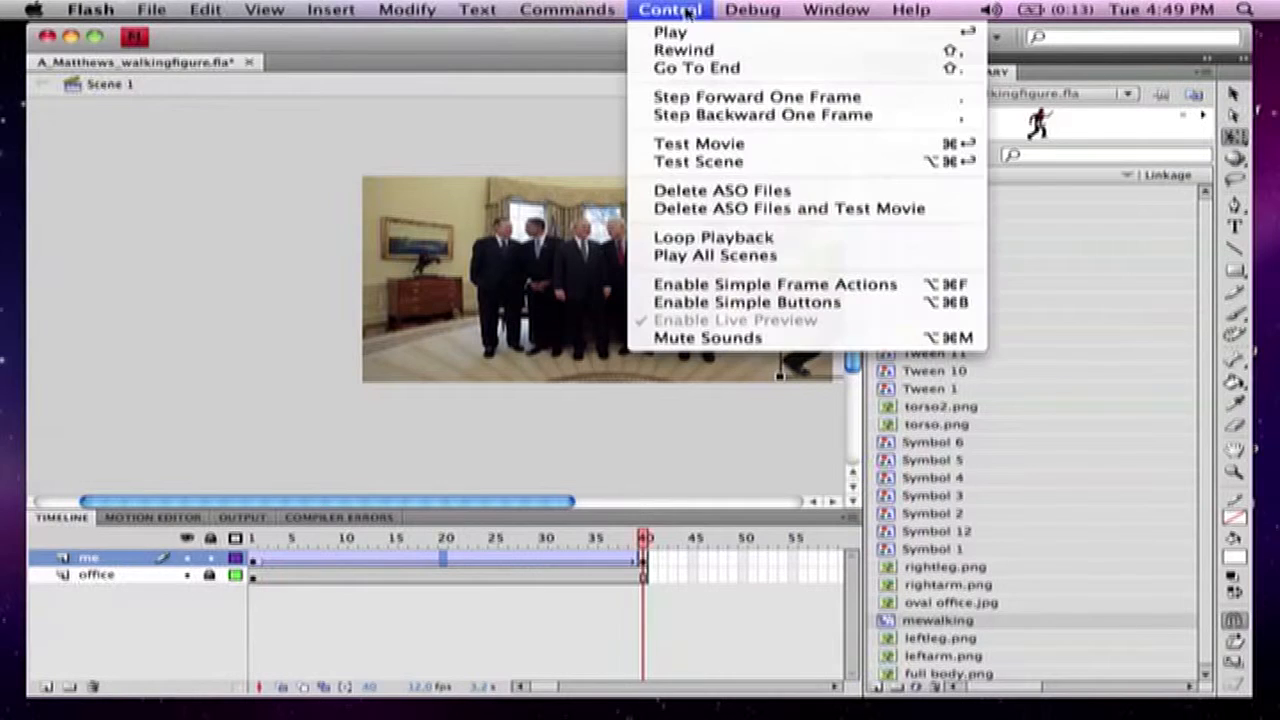
click(710, 148)
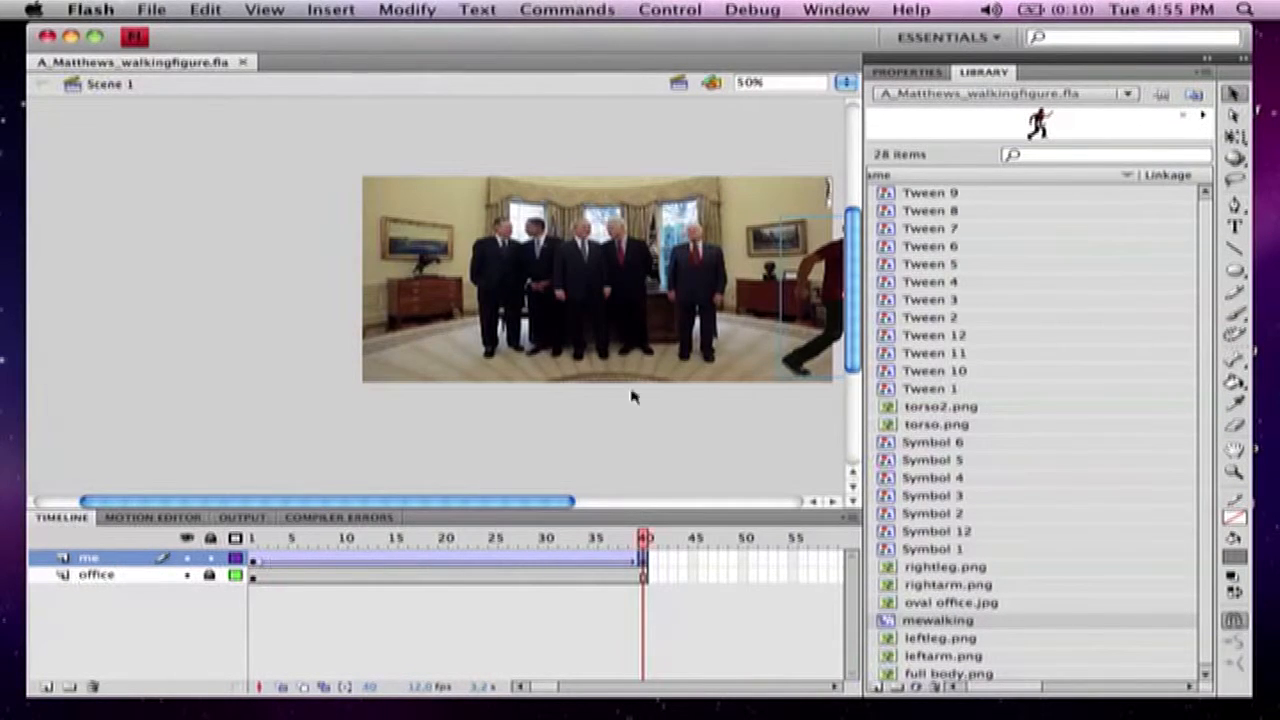
Create a new movie clip symbol named crowdofme
click(330, 10)
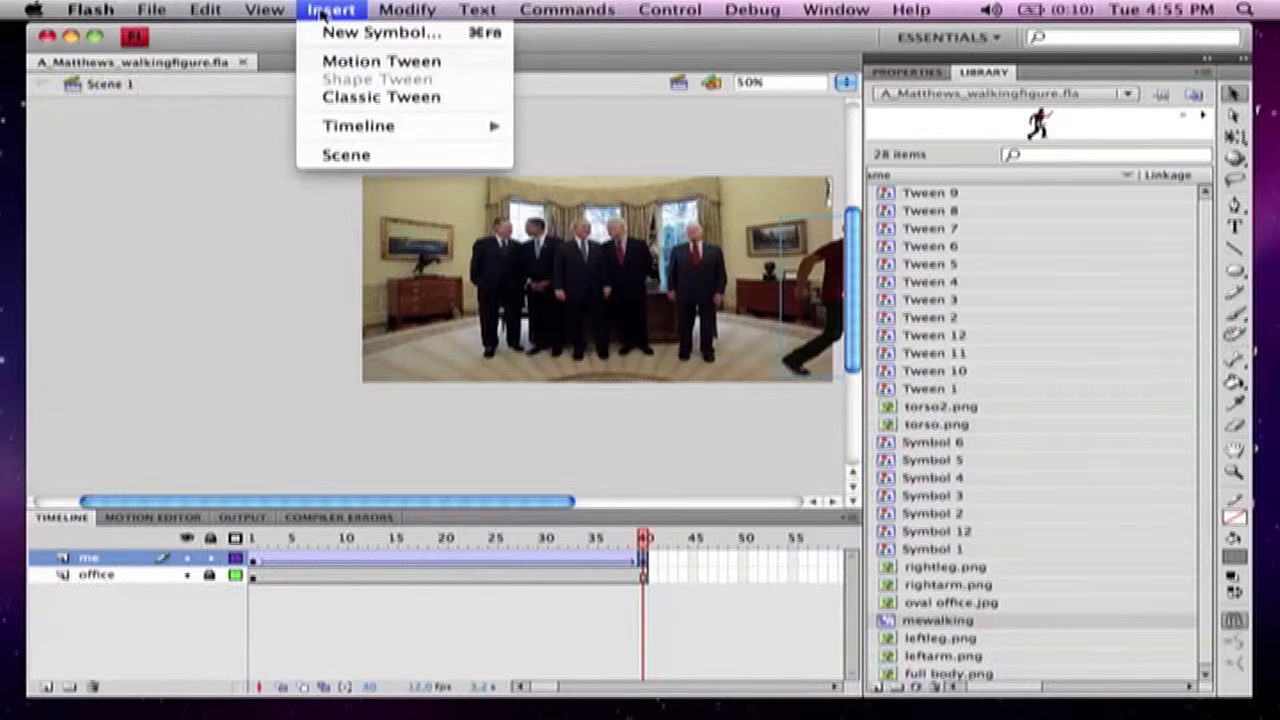
click(372, 31)
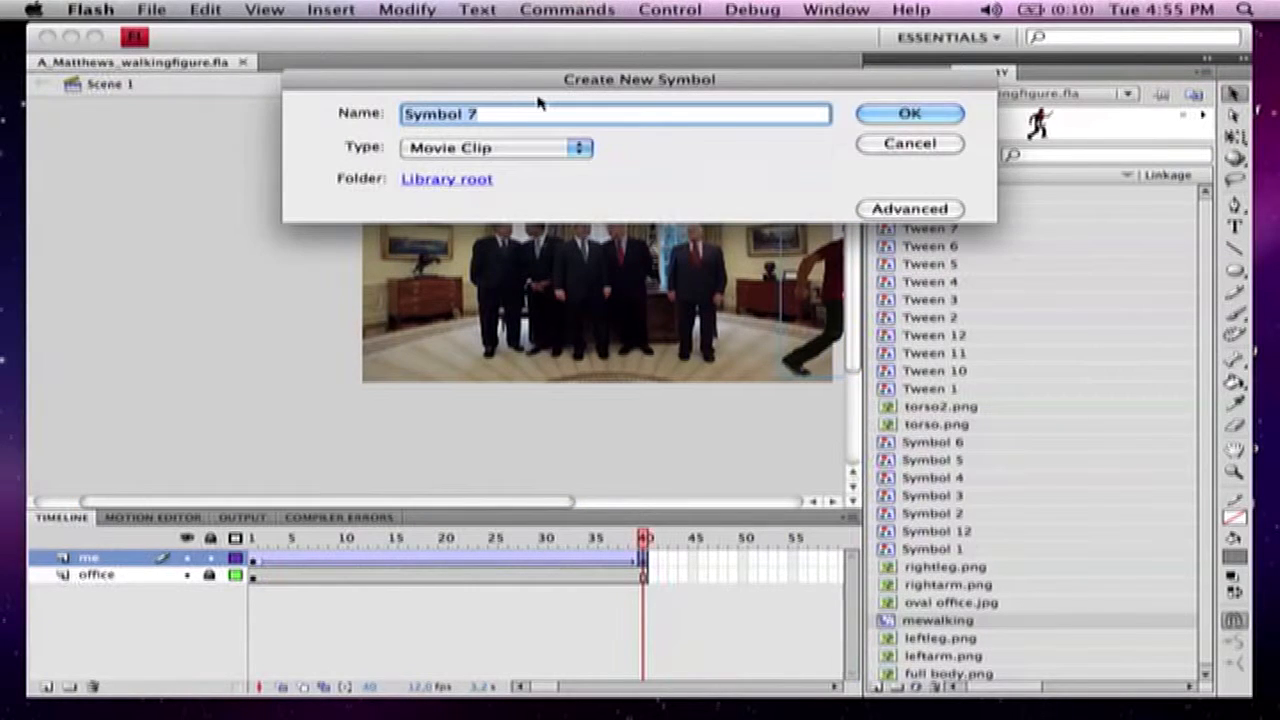
text(crow)
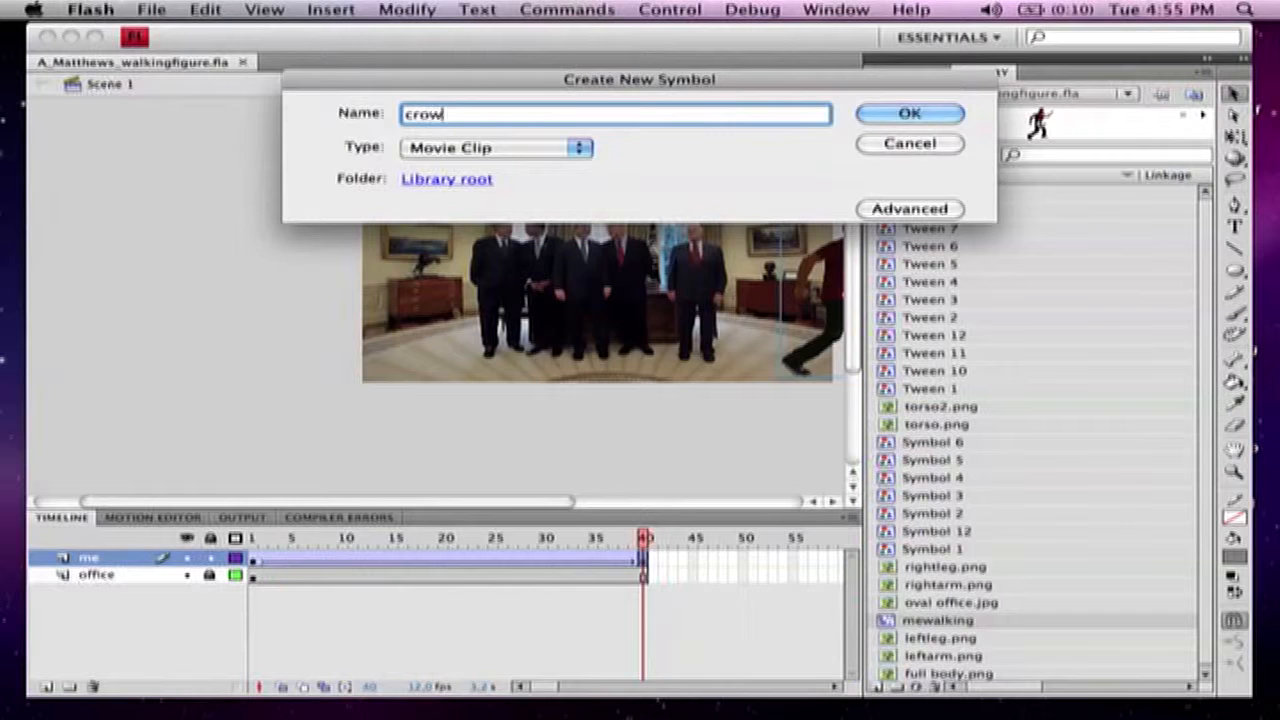
text(dofme)
click(909, 114)
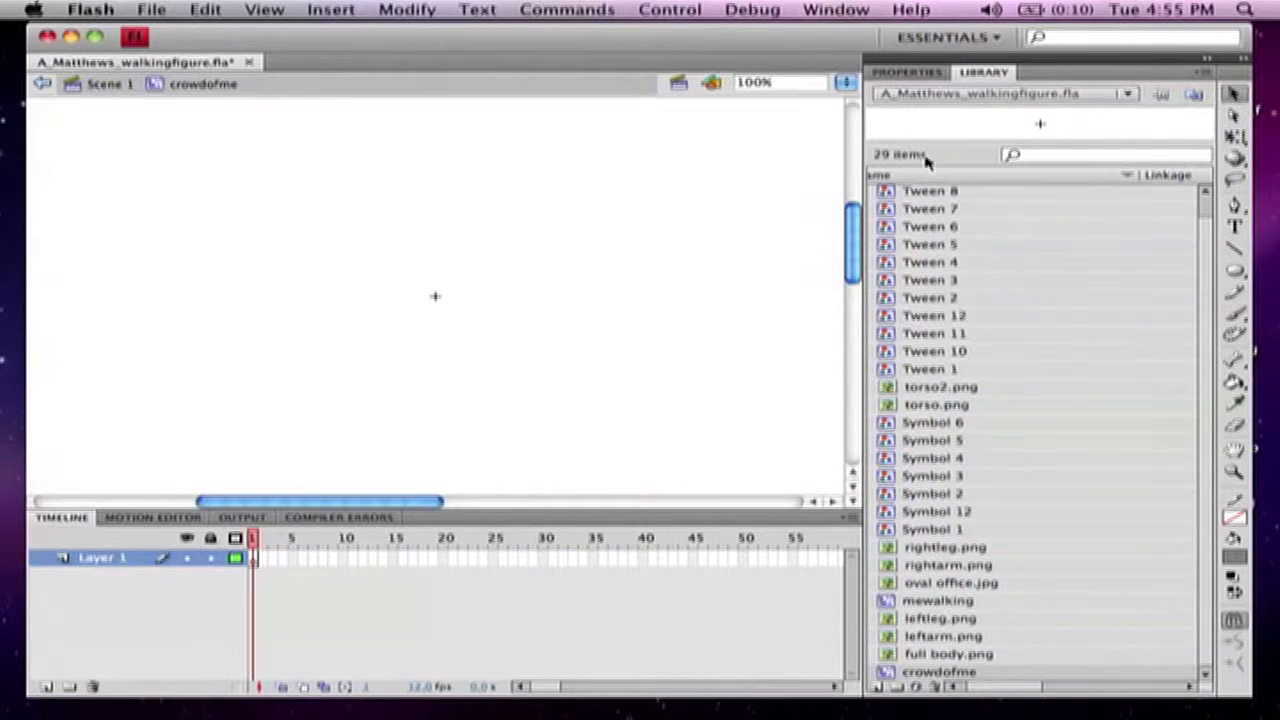
Place a full-size instance of the mewalking clip in the crowdofme symbol
drag(890, 604, 252, 288)
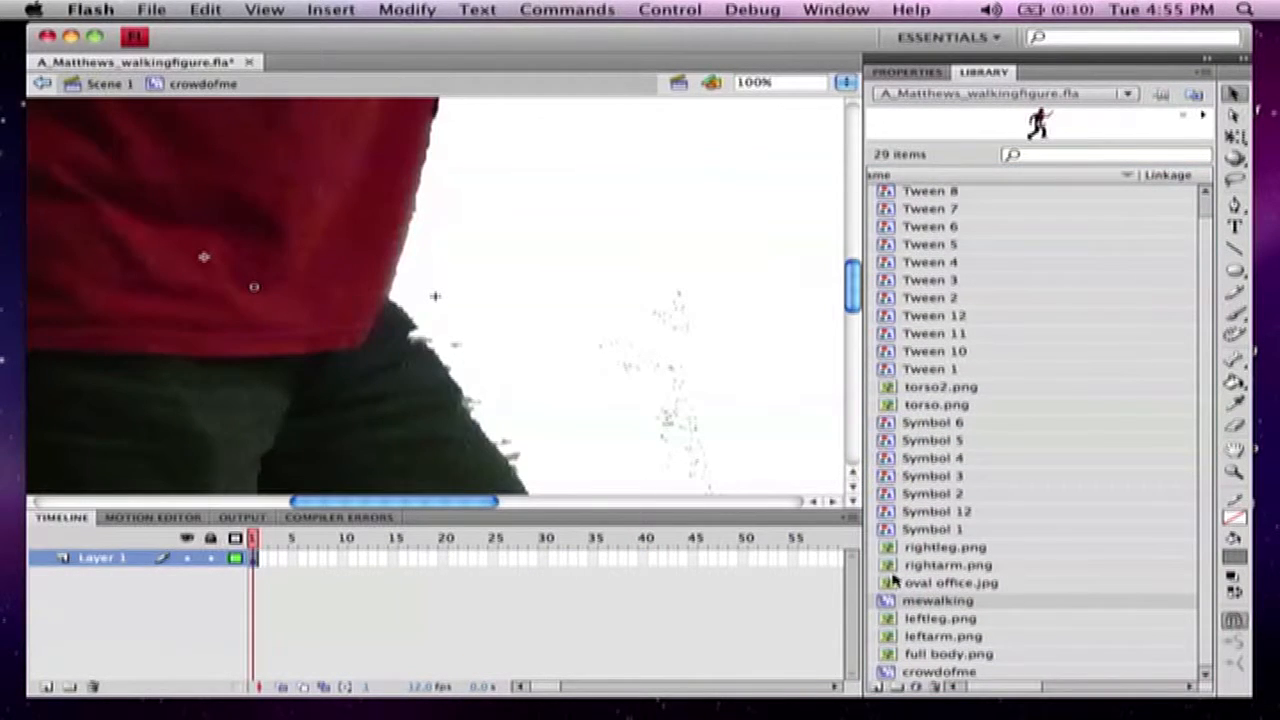
click(847, 84)
click(851, 53)
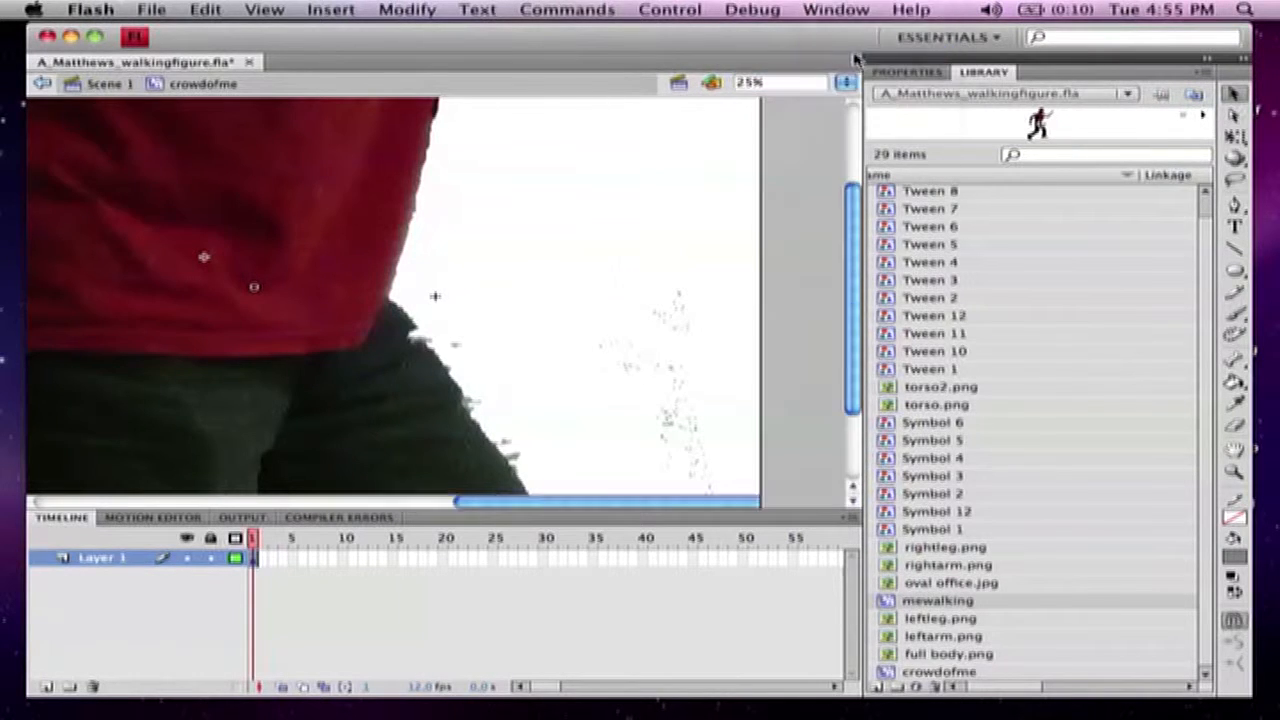
Create another new movie clip symbol named mewalkingsmall
click(330, 10)
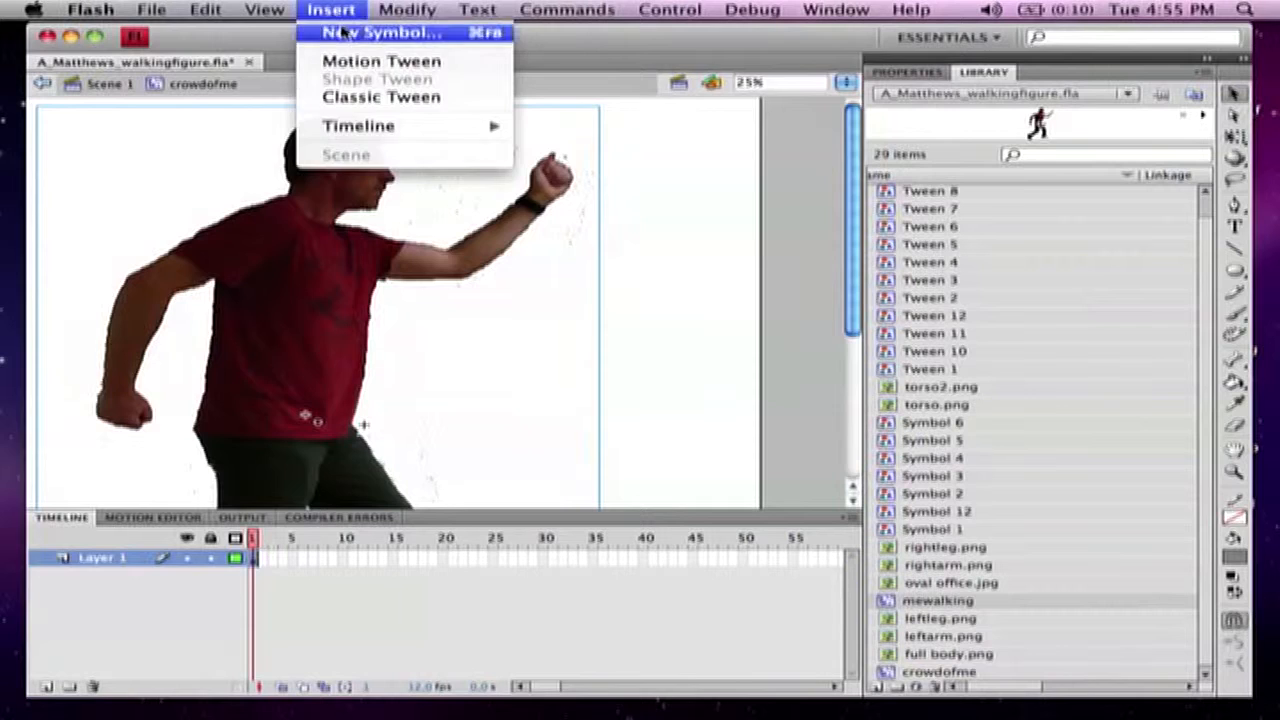
click(357, 33)
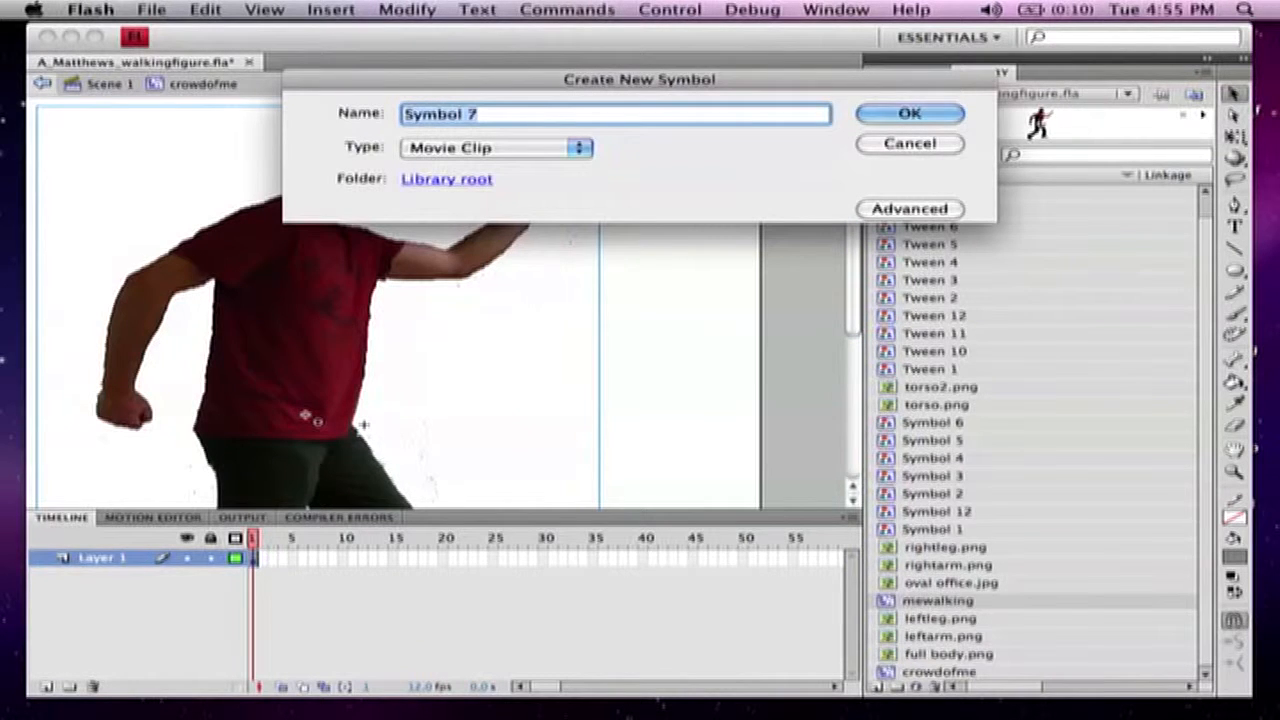
text(mewal)
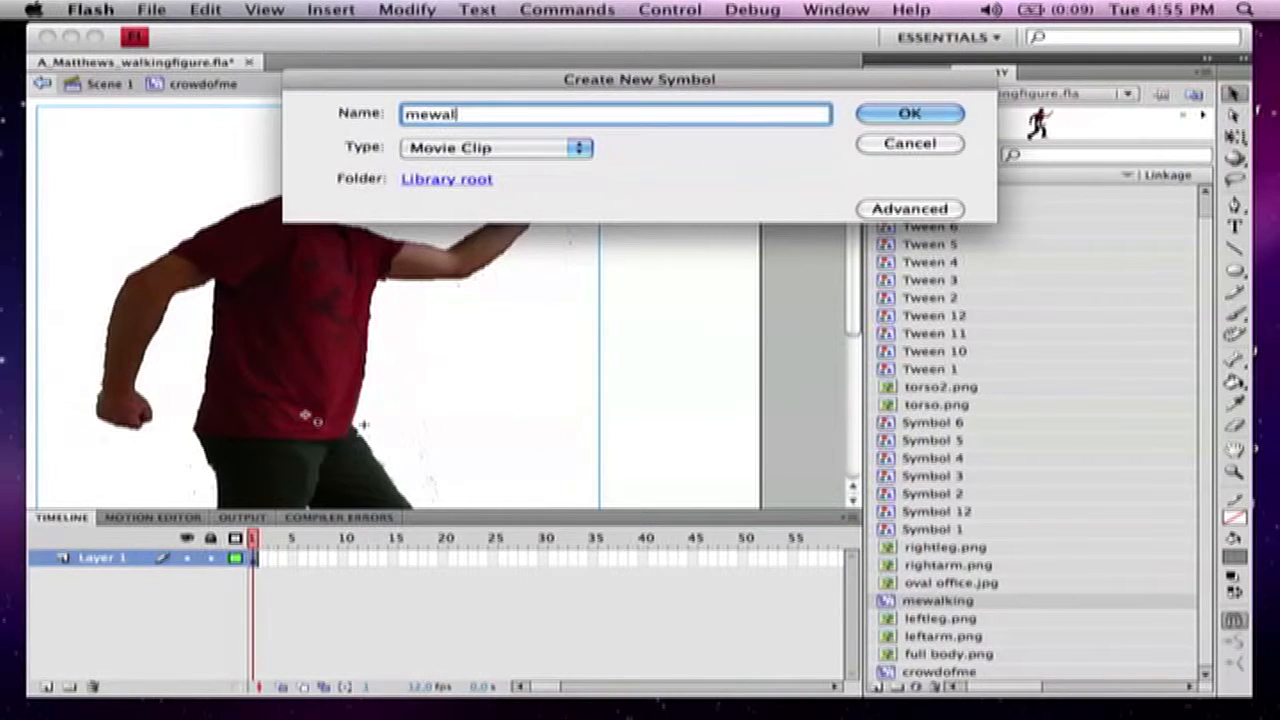
text(kingsmall)
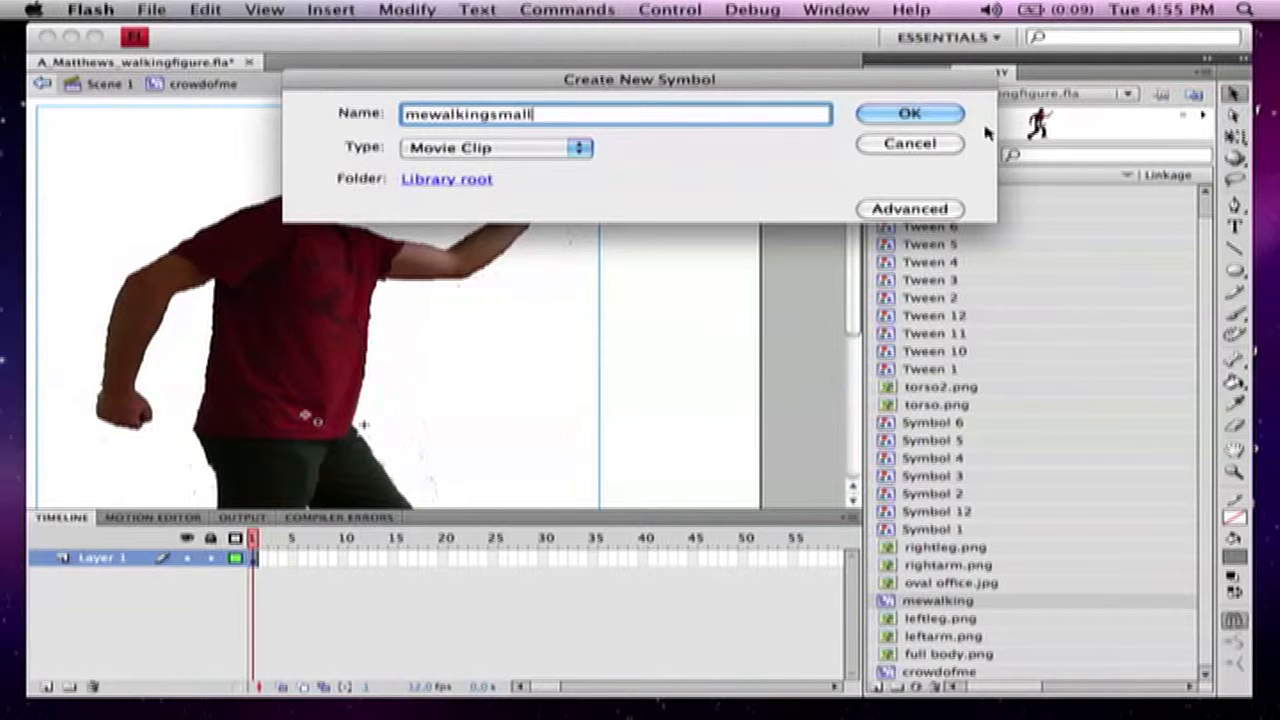
click(911, 117)
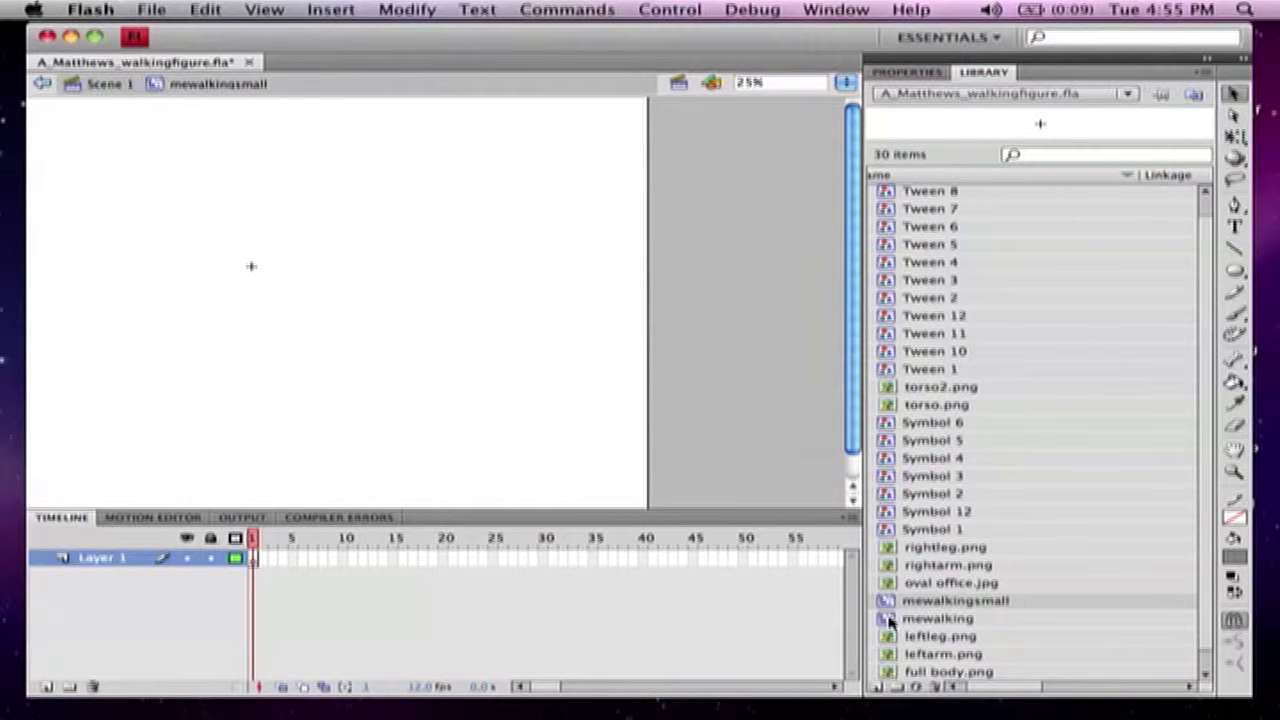
Place the mewalking clip in the mewalkingsmall symbol and scale it down to roughly an eighth of its size with Free Transform
drag(889, 621, 380, 389)
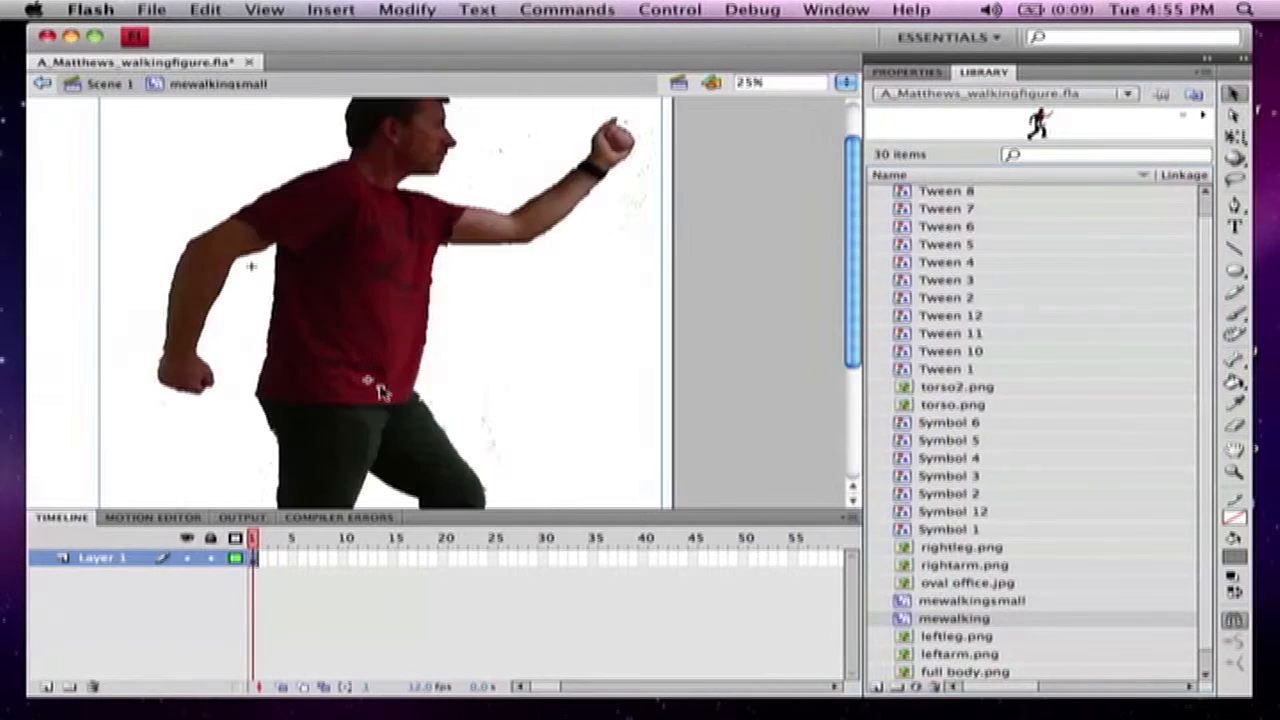
drag(850, 270, 865, 192)
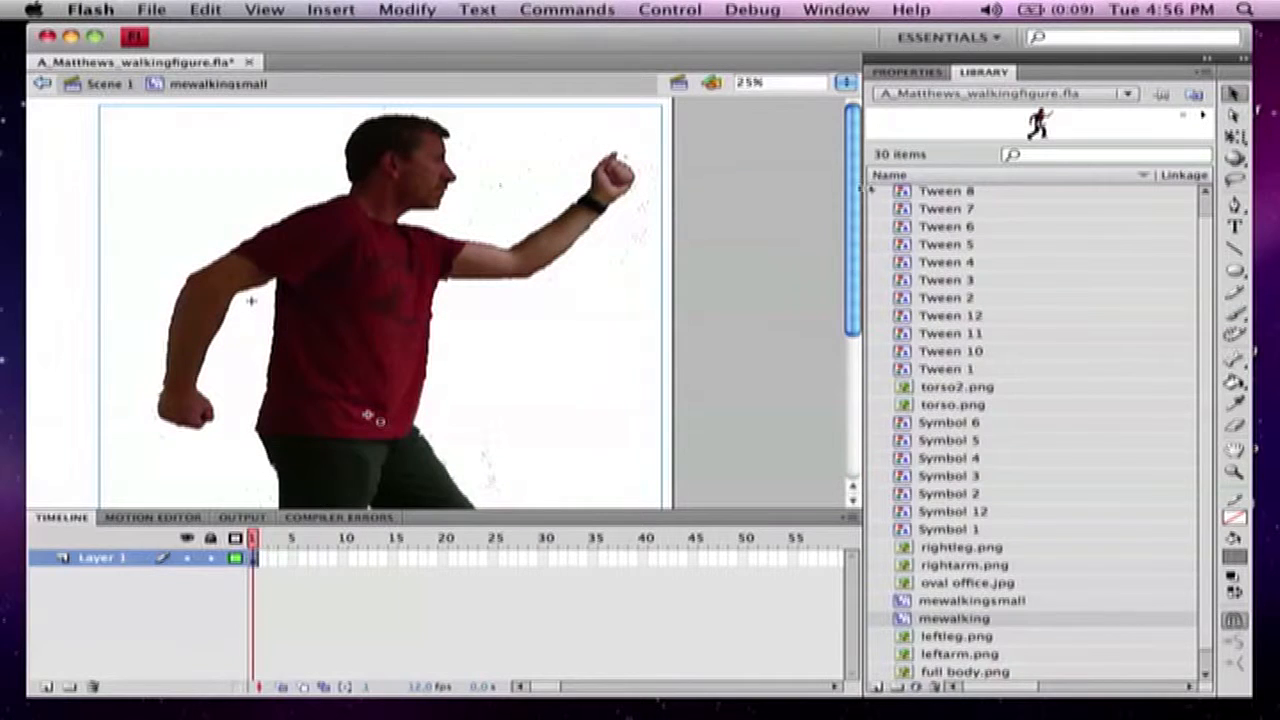
click(1234, 137)
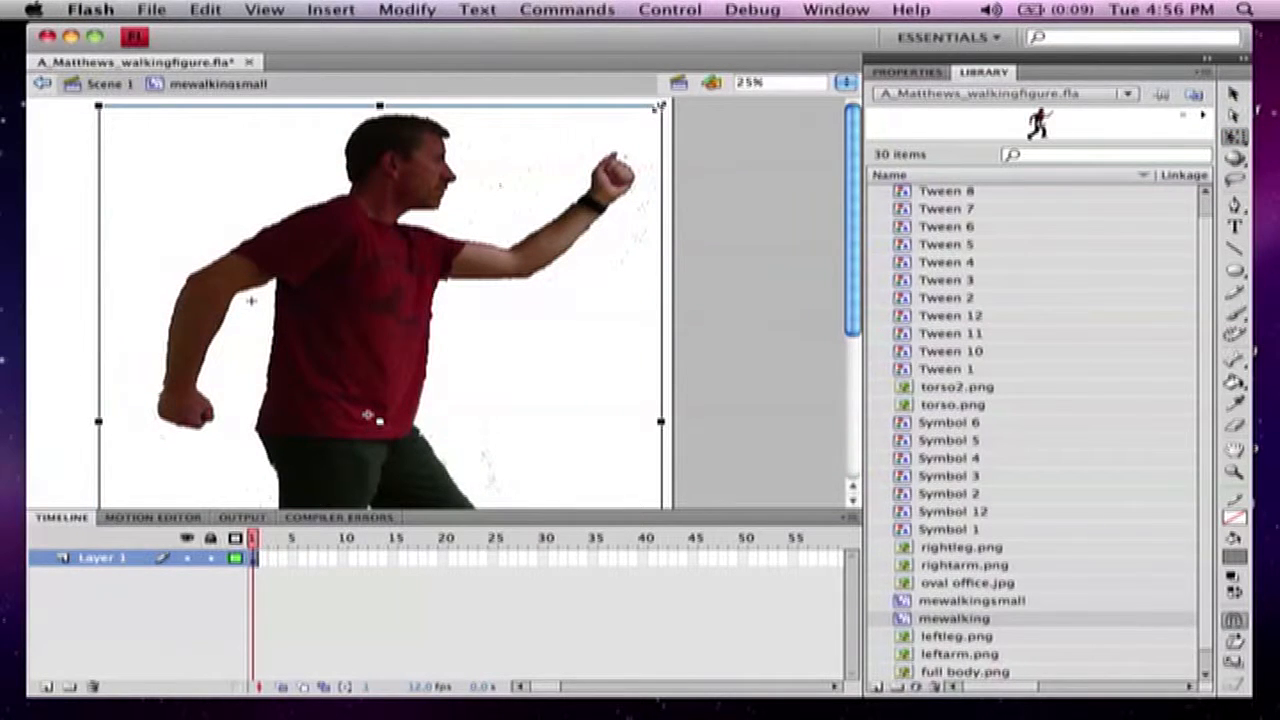
drag(659, 106, 410, 377)
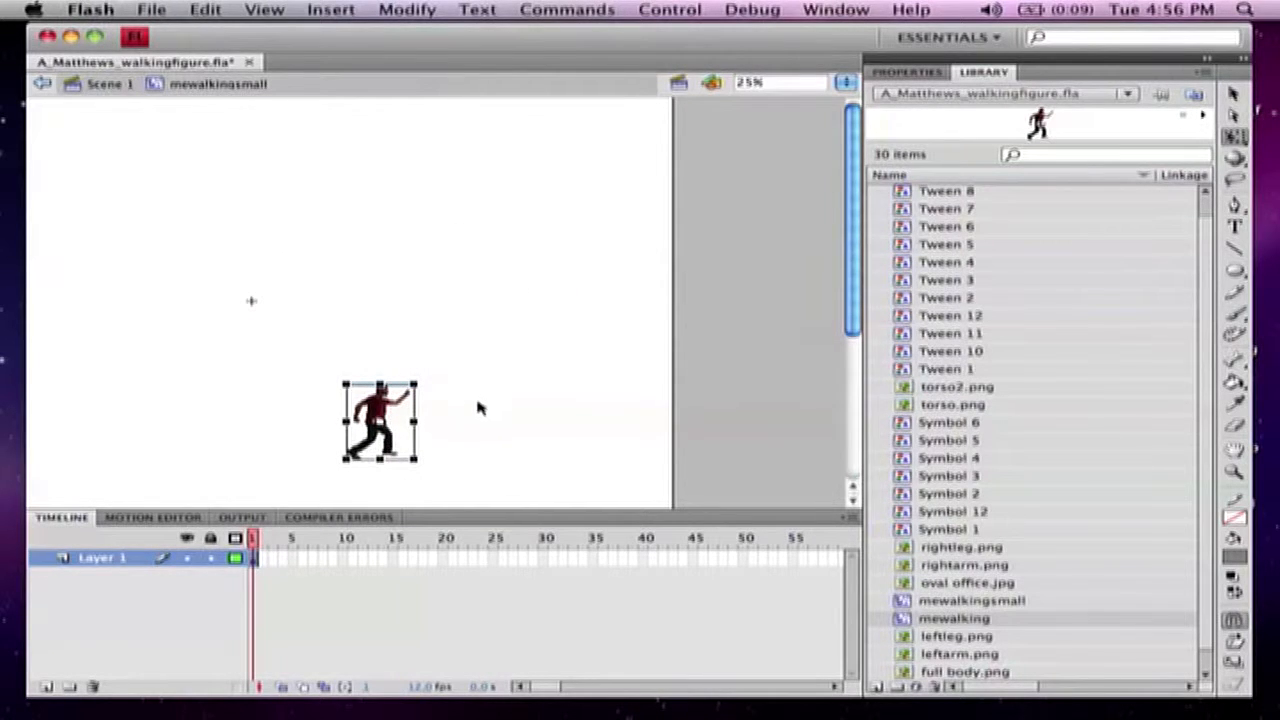
Open the crowdofme symbol for editing and remove the full-size walking figure
click(904, 677)
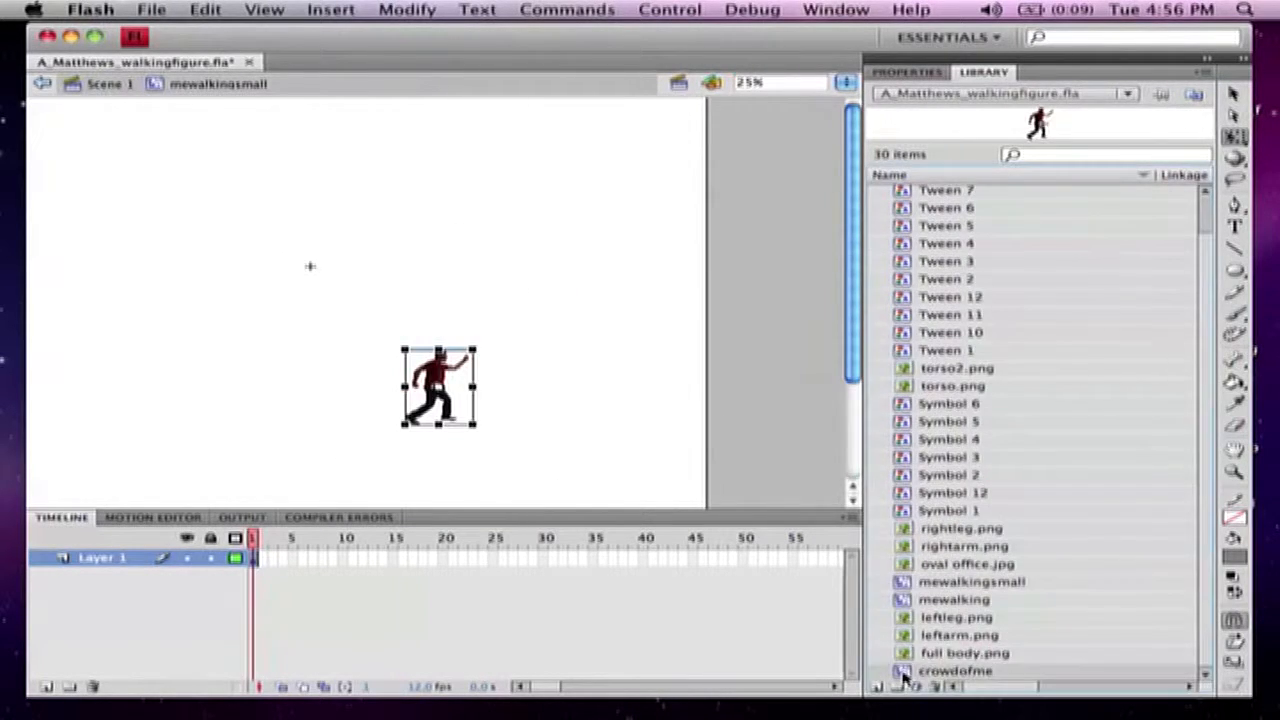
double_click(904, 676)
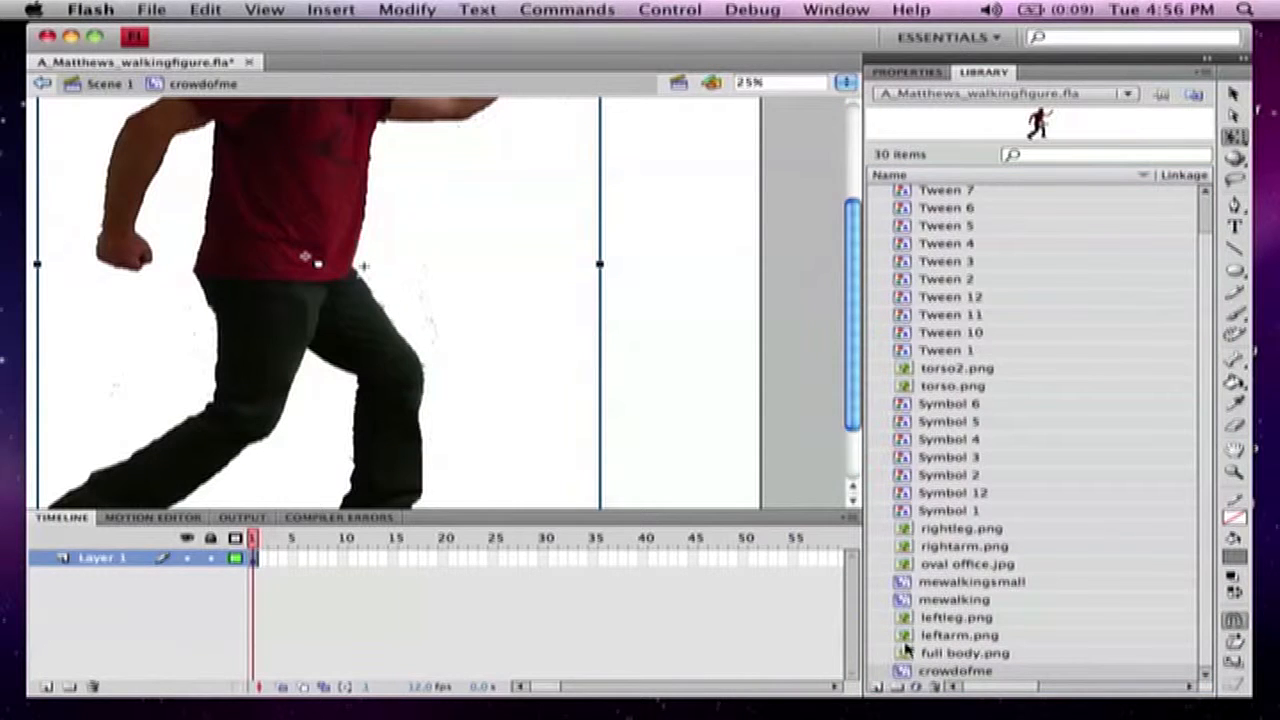
key(super+x)
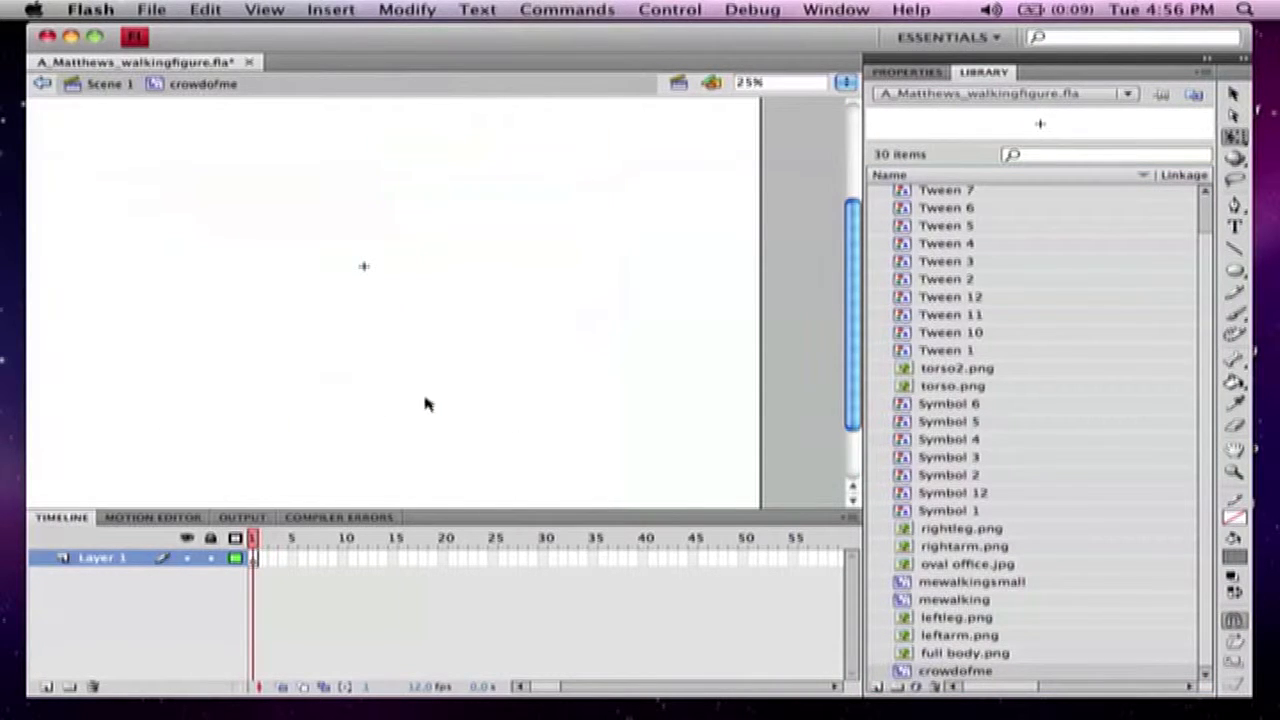
Place six instances of mewalkingsmall in crowdofme and move the highest one down into the row with the others
drag(904, 584, 422, 395)
drag(909, 584, 441, 318)
drag(910, 588, 260, 415)
drag(905, 587, 528, 408)
drag(903, 584, 310, 410)
drag(905, 585, 459, 420)
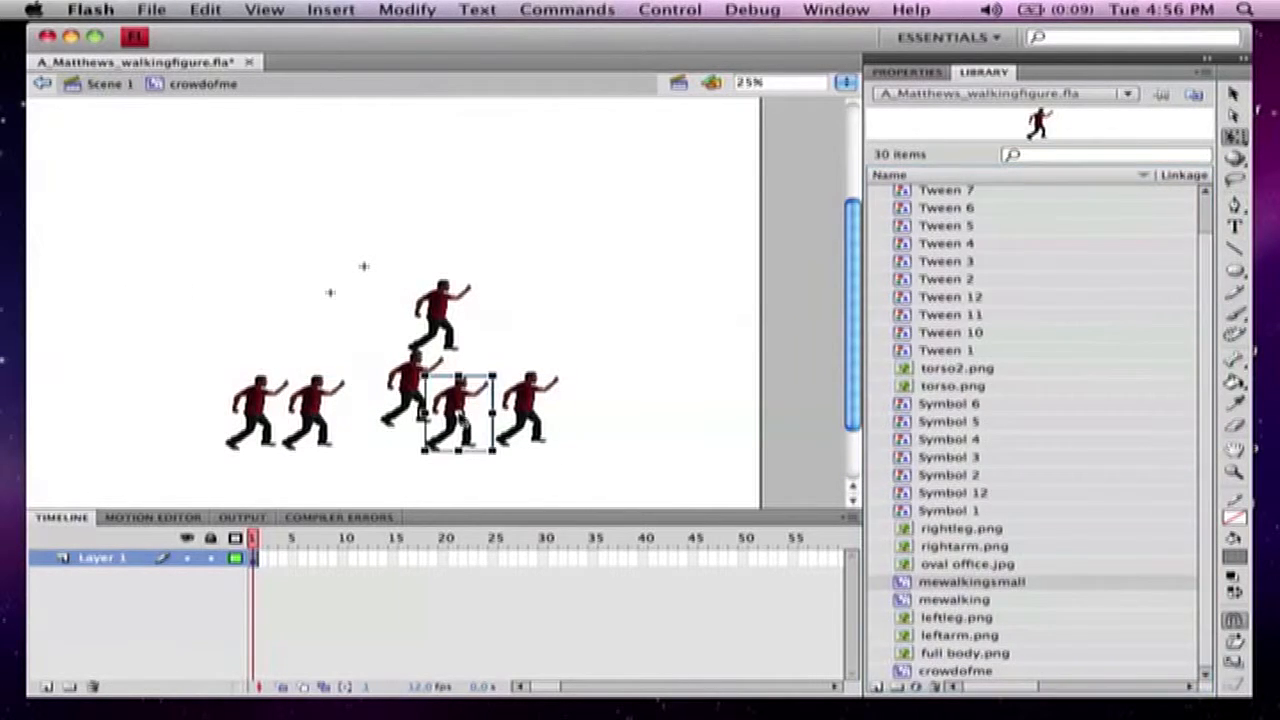
drag(440, 318, 392, 410)
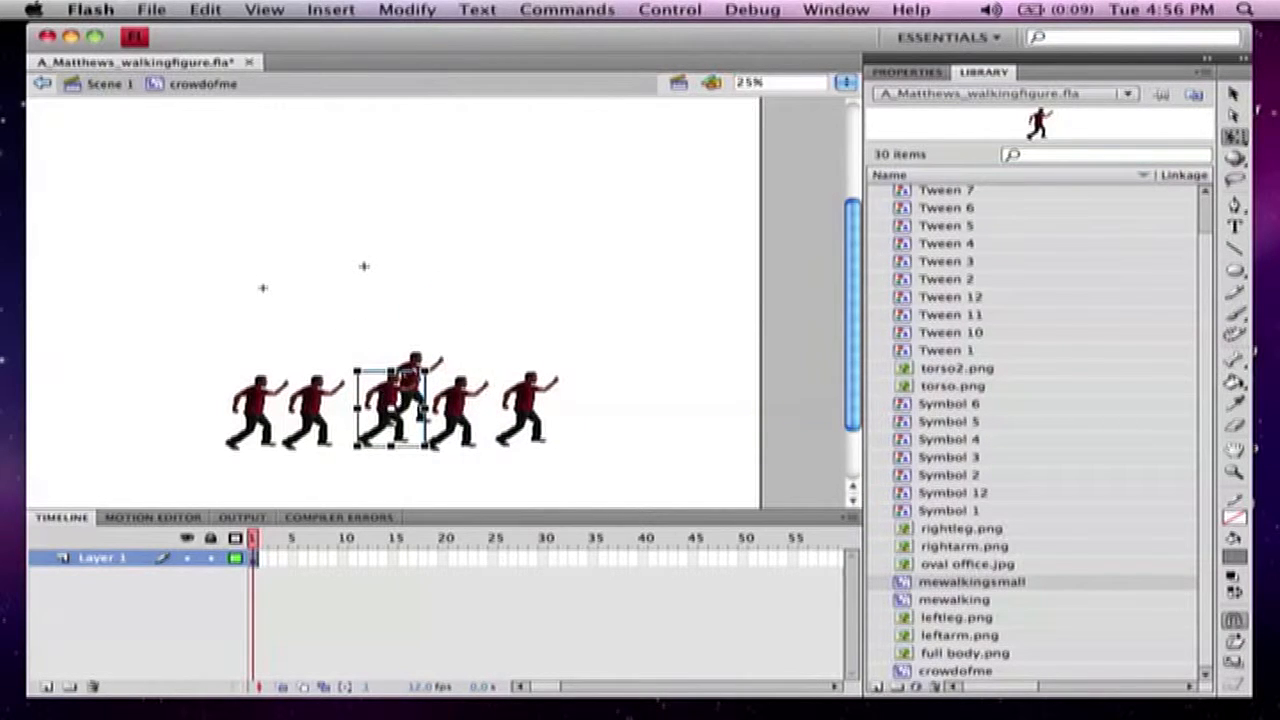
Slightly enlarge the figure in the middle of the row and lower the figure behind it
click(846, 84)
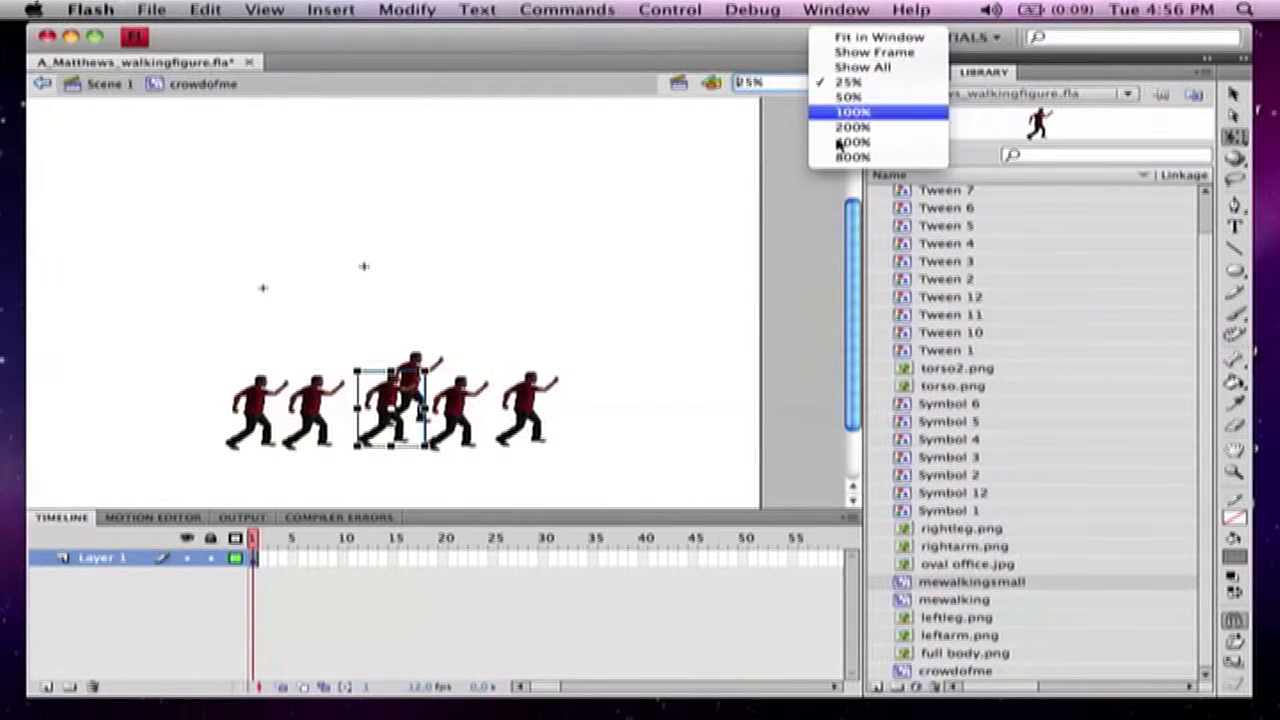
click(851, 112)
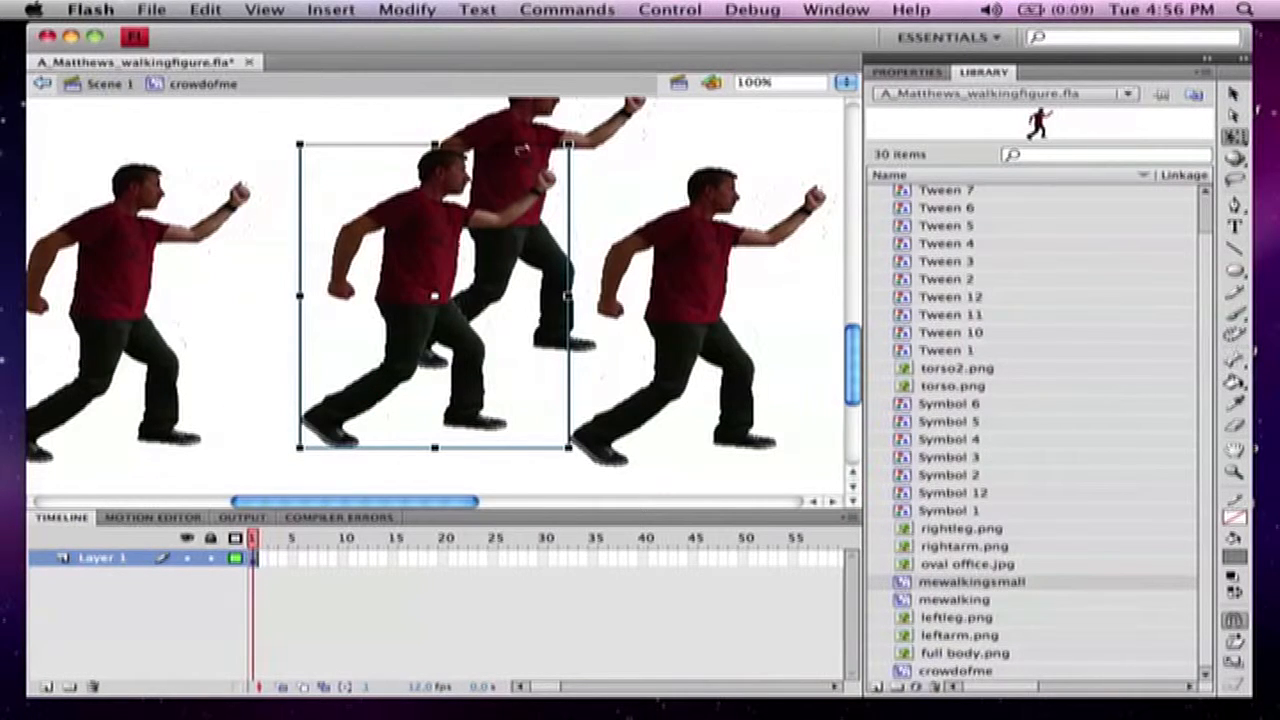
drag(567, 145, 582, 133)
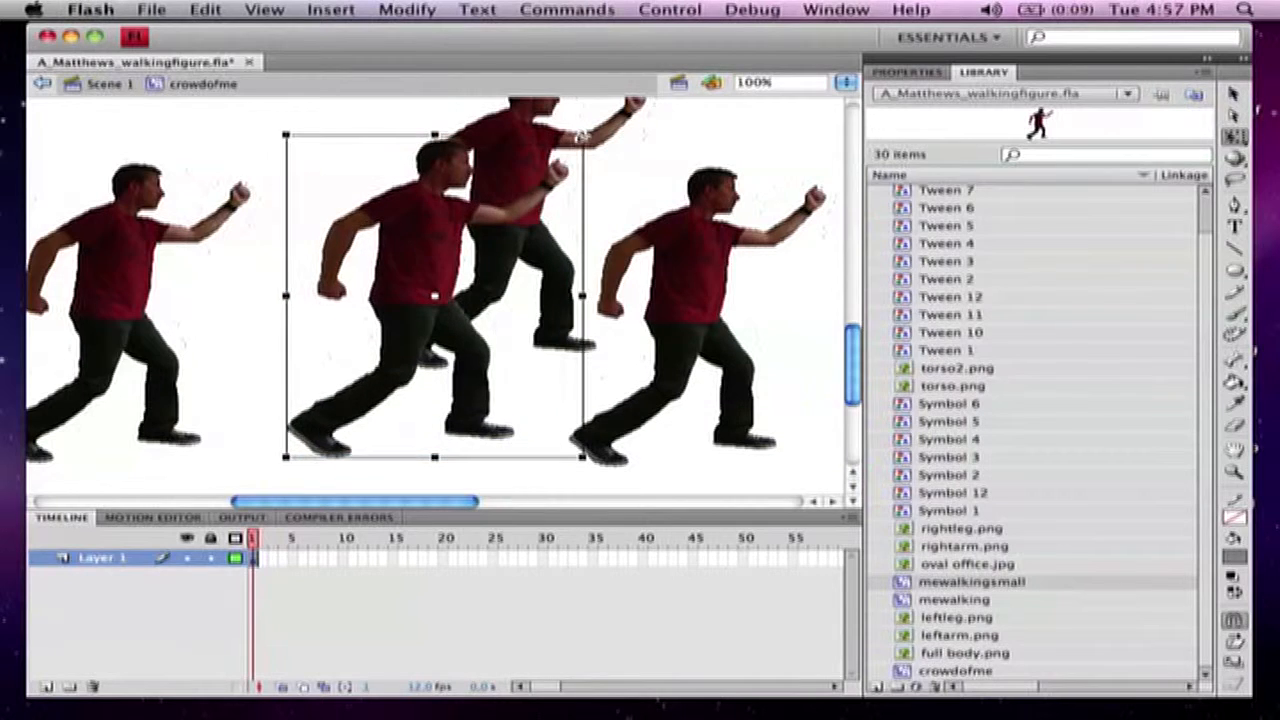
click(526, 123)
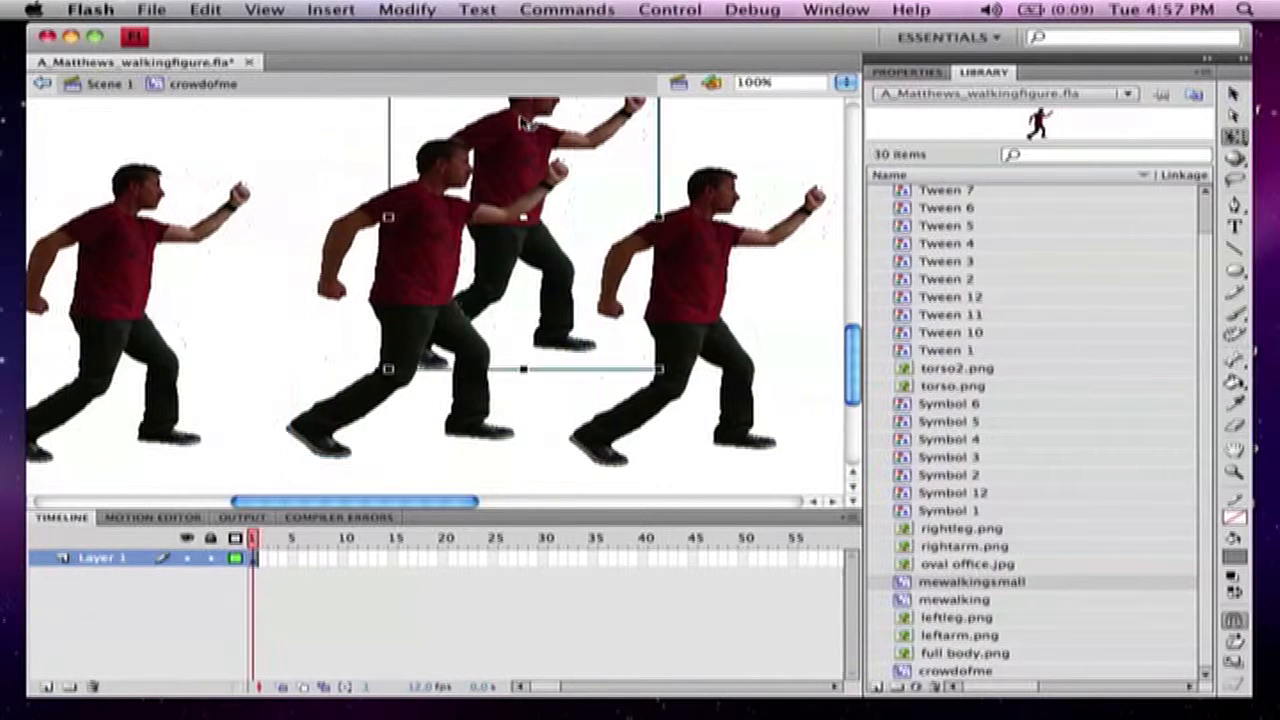
drag(523, 122, 515, 182)
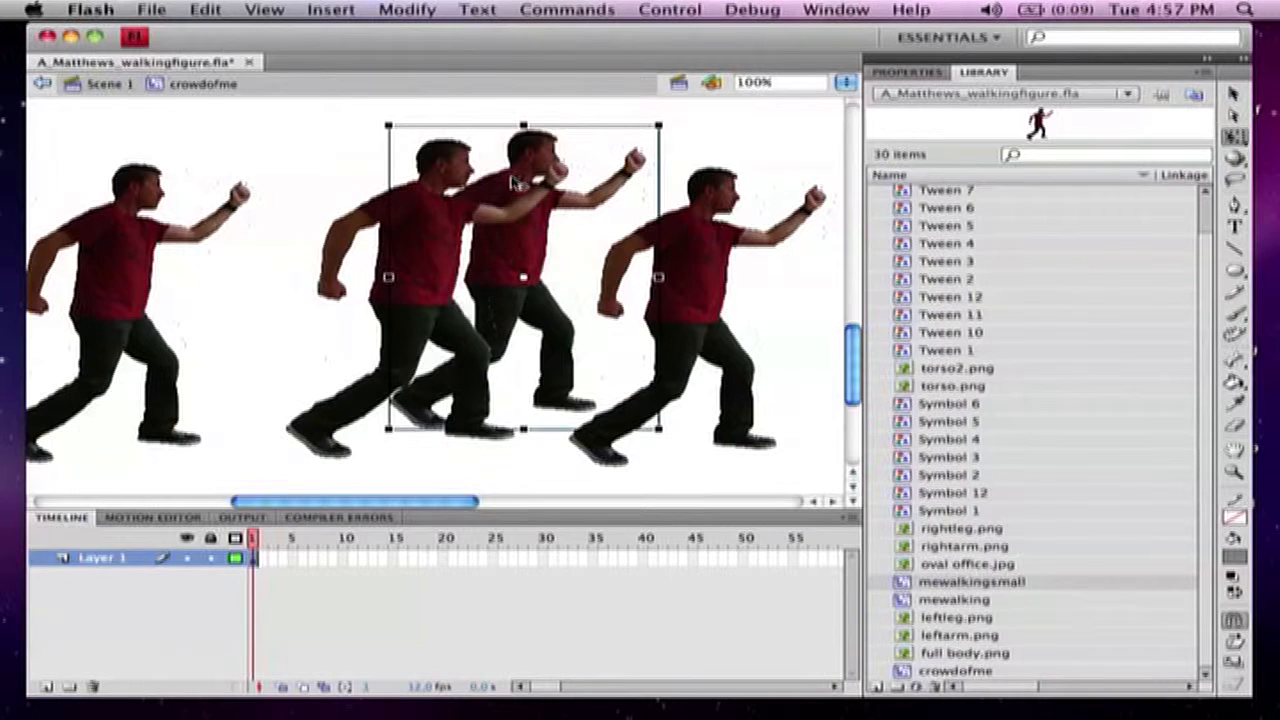
Enlarge the figures on either side of the middle pair a little to vary the sizes in the crowd
click(705, 250)
drag(838, 164, 868, 139)
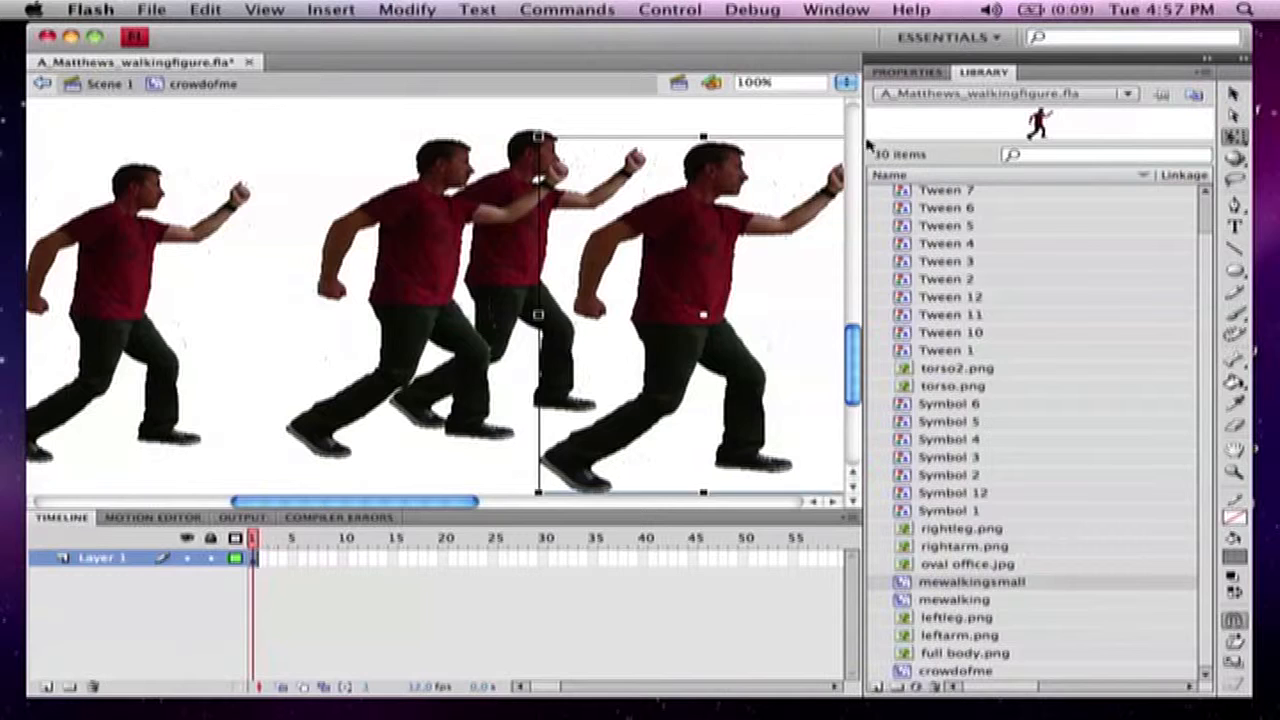
click(140, 263)
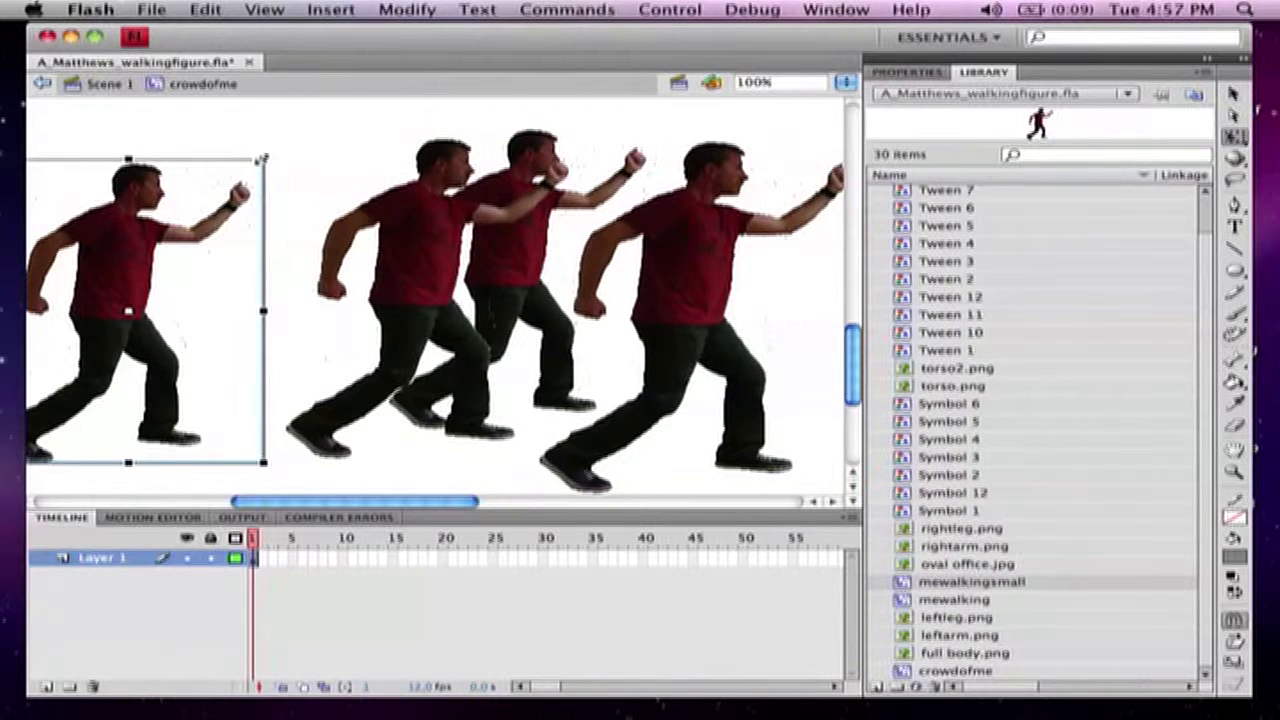
drag(264, 158, 314, 121)
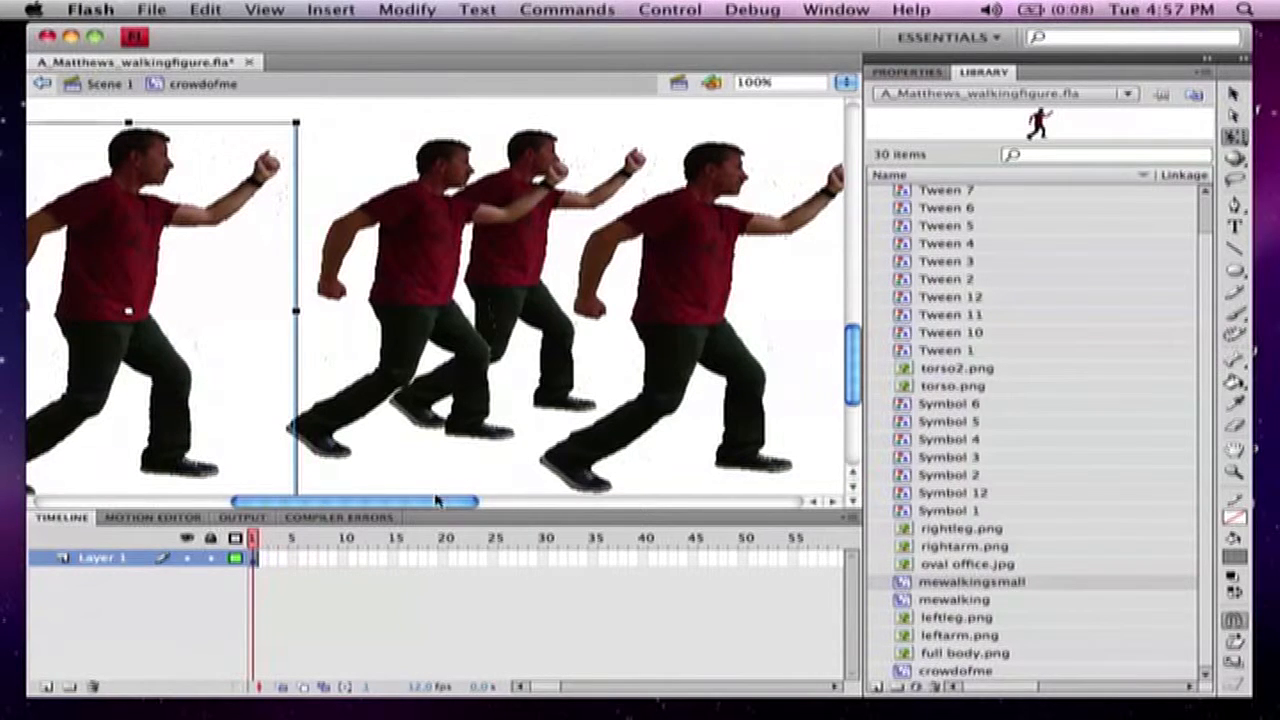
drag(437, 500, 512, 507)
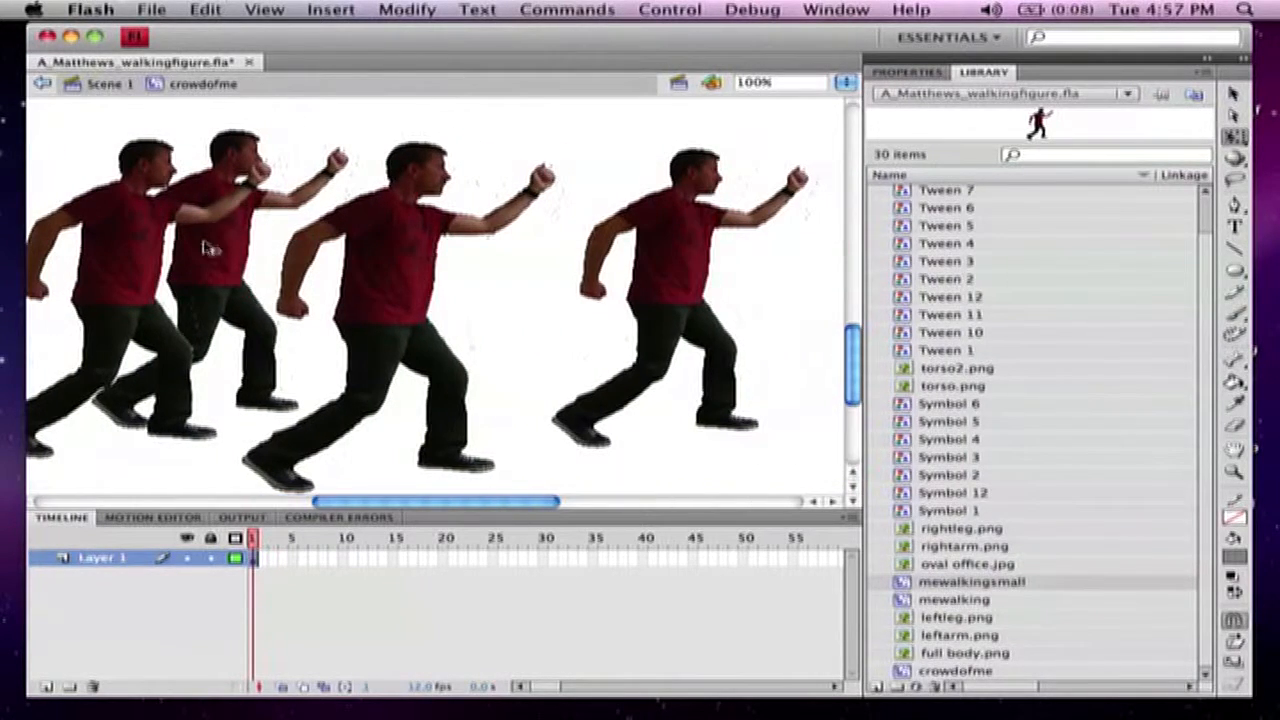
Return to Scene 1 and add a new layer named crowd above the me layer
click(104, 85)
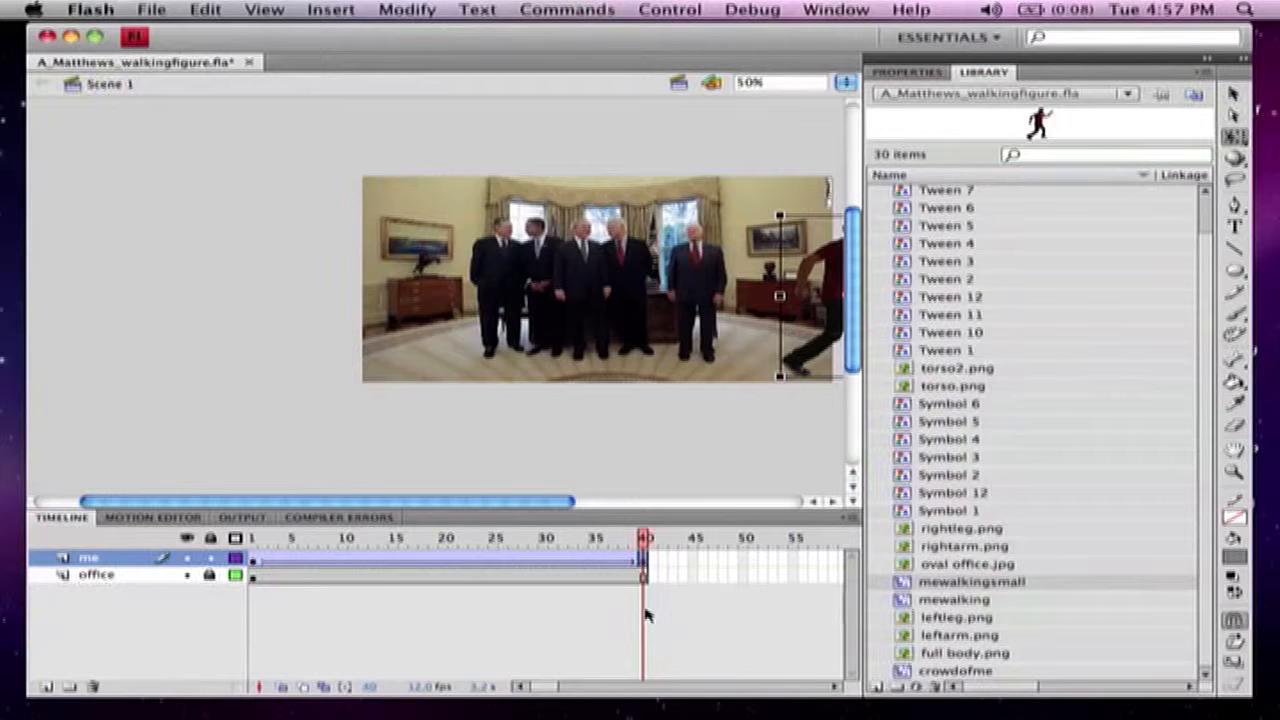
click(47, 687)
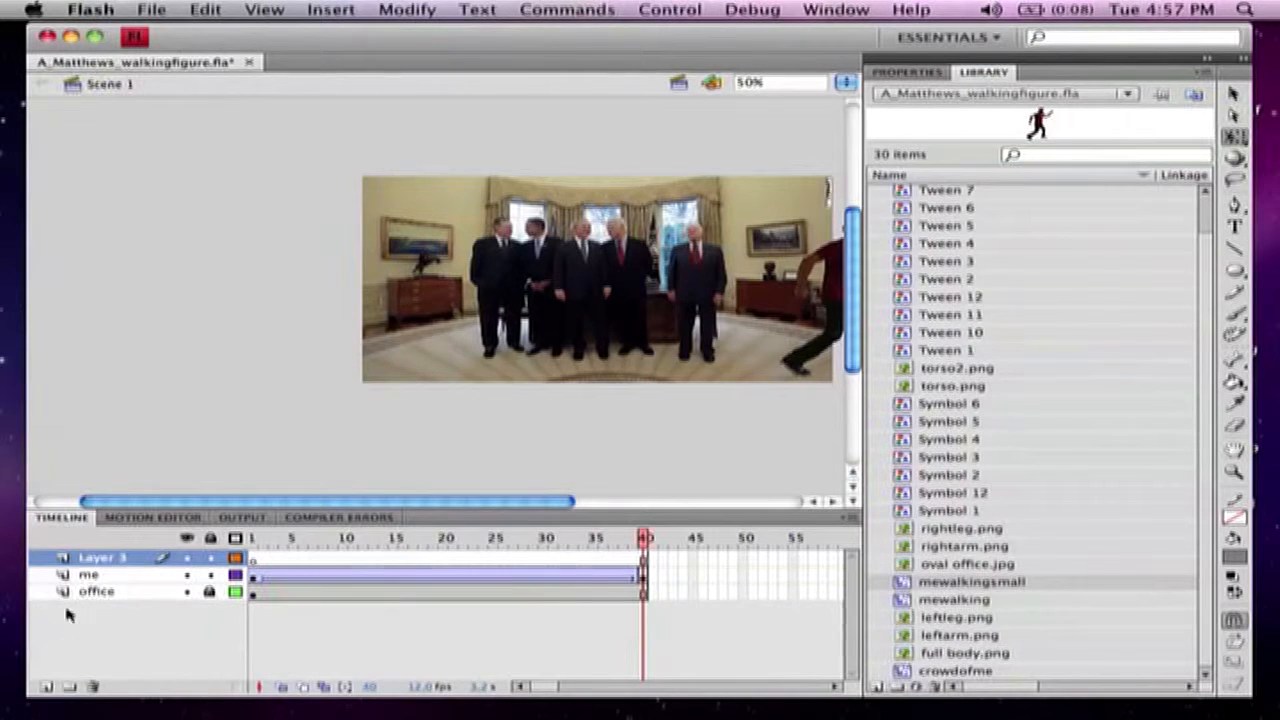
double_click(104, 560)
text(crowd)
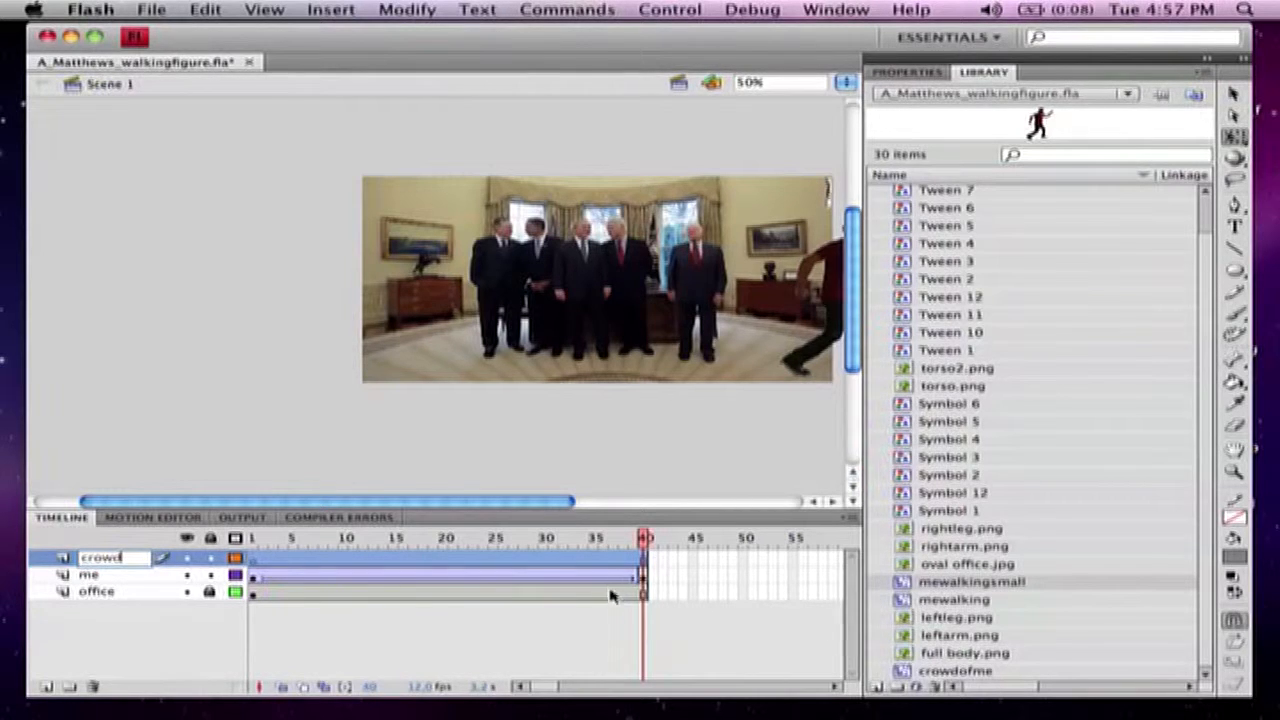
click(590, 632)
Extend the office layer and the crowd layer from frame 40 to frame 84
click(643, 595)
drag(643, 595, 388, 607)
drag(573, 687, 551, 689)
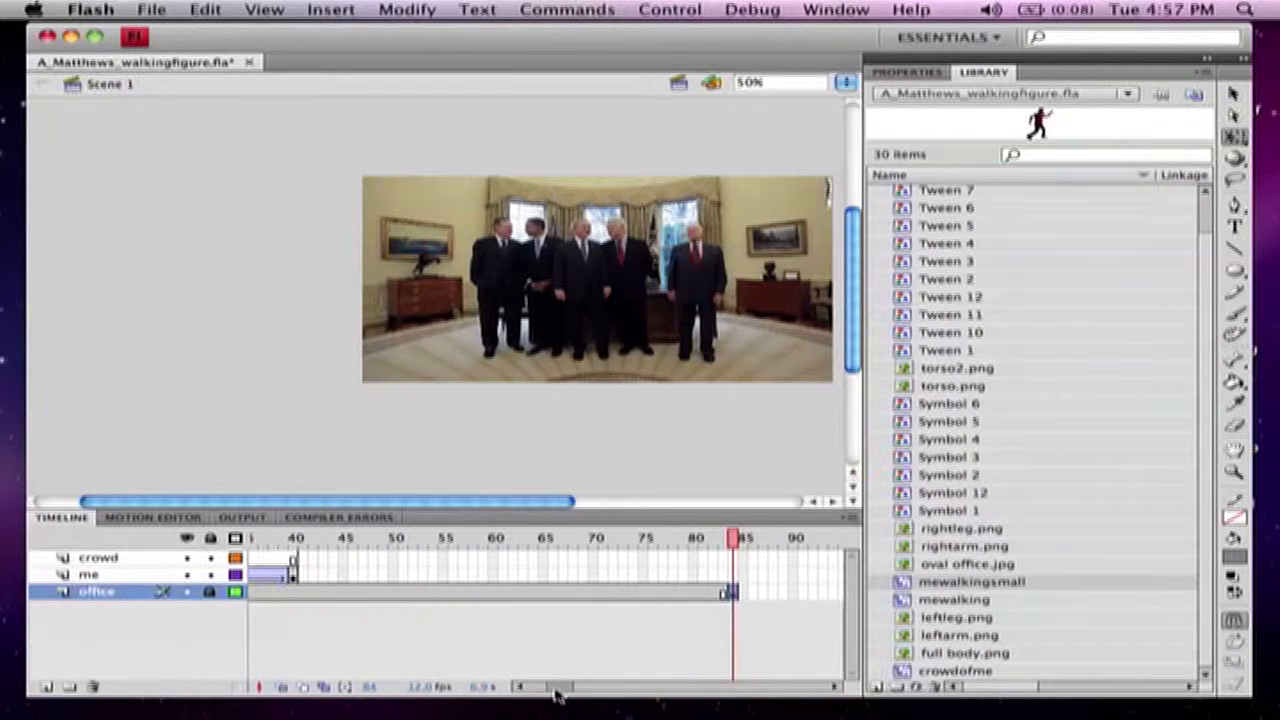
click(293, 560)
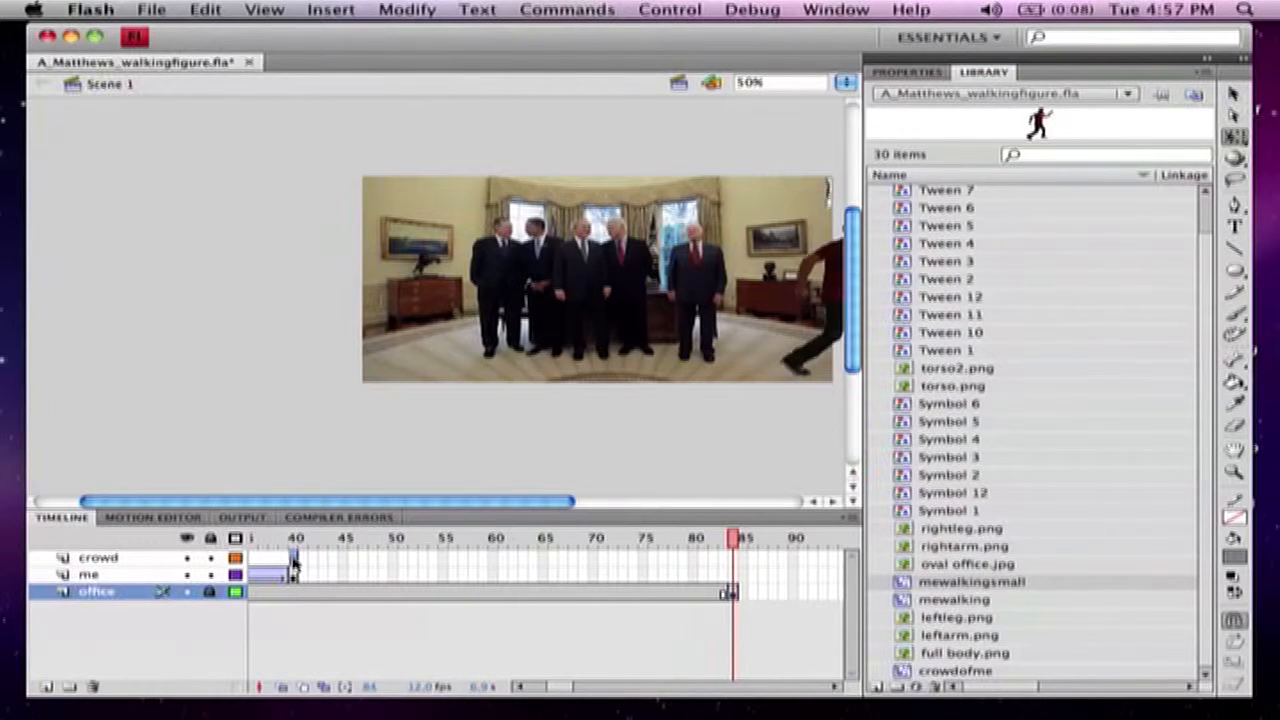
drag(294, 561, 731, 565)
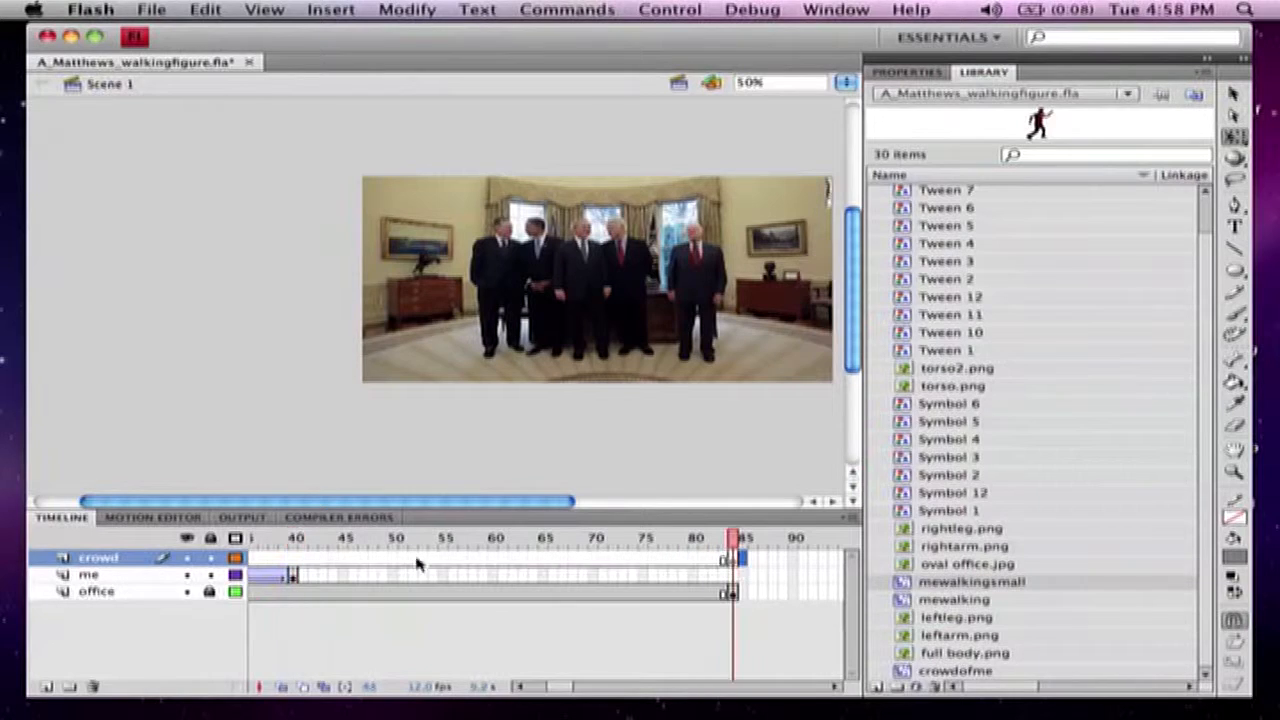
Insert a blank keyframe at frame 40 of the crowd layer and place the crowdofme symbol on the stage
click(295, 560)
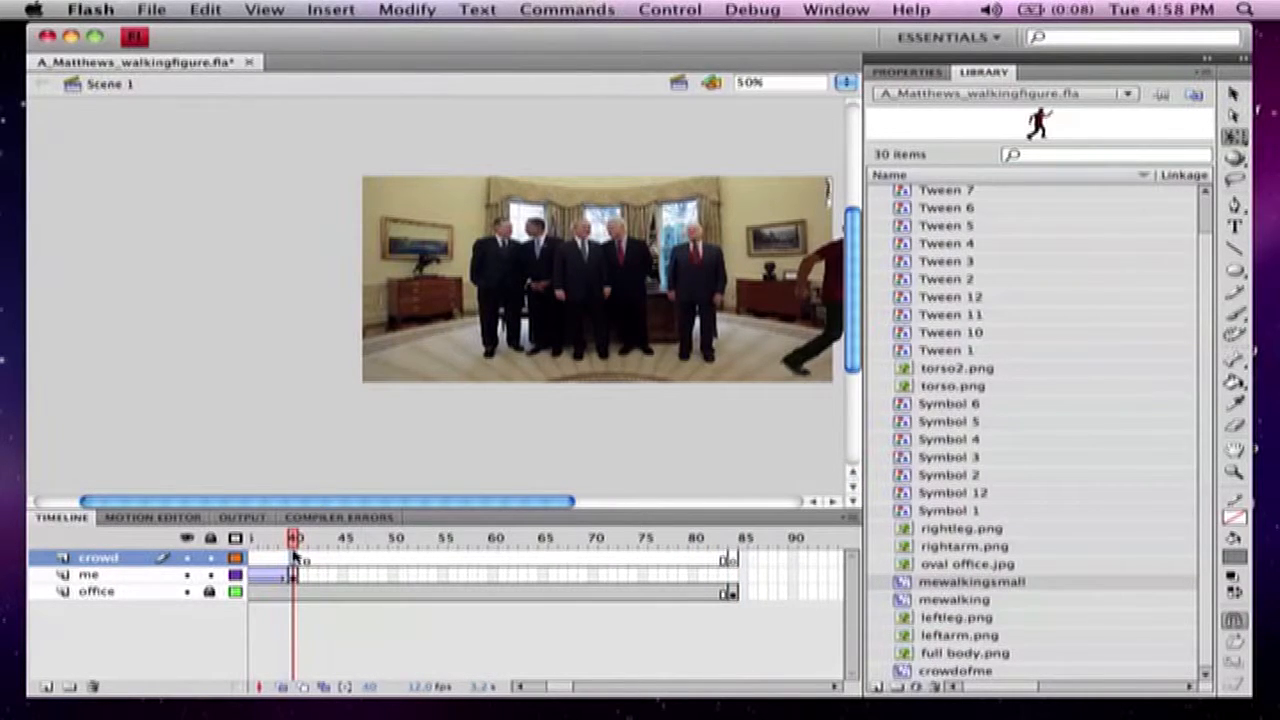
right_click(294, 557)
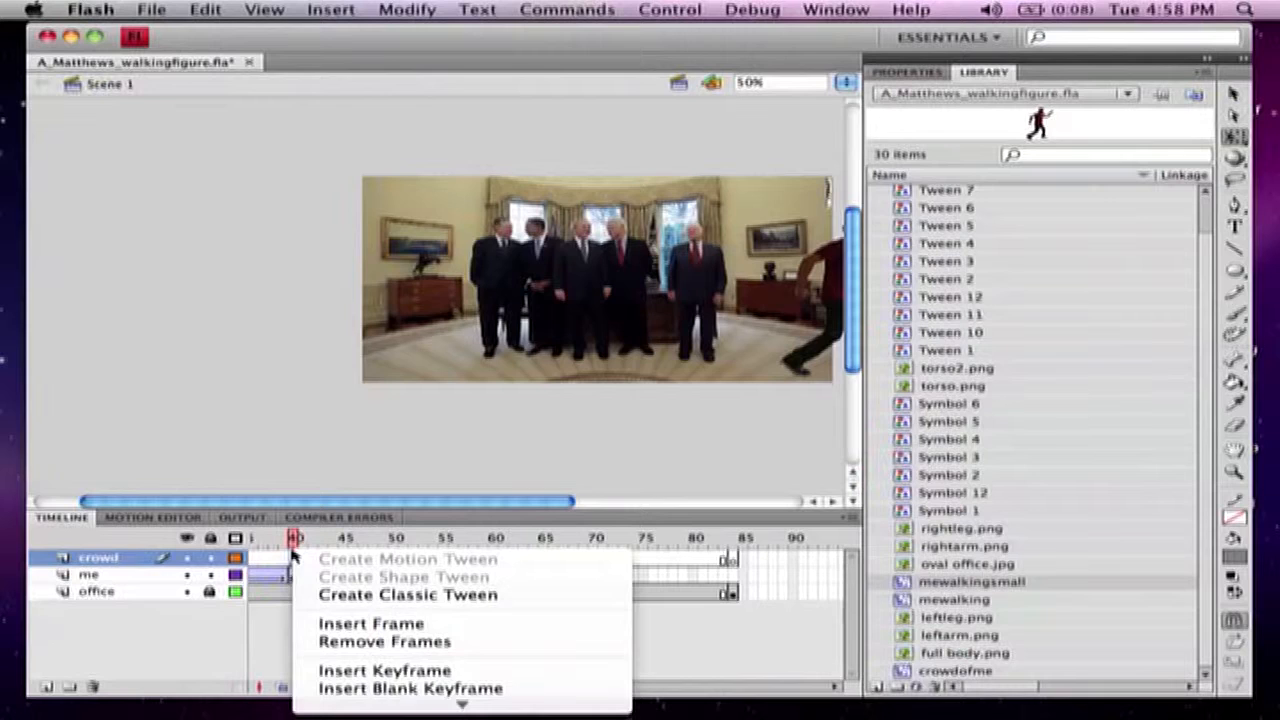
click(341, 689)
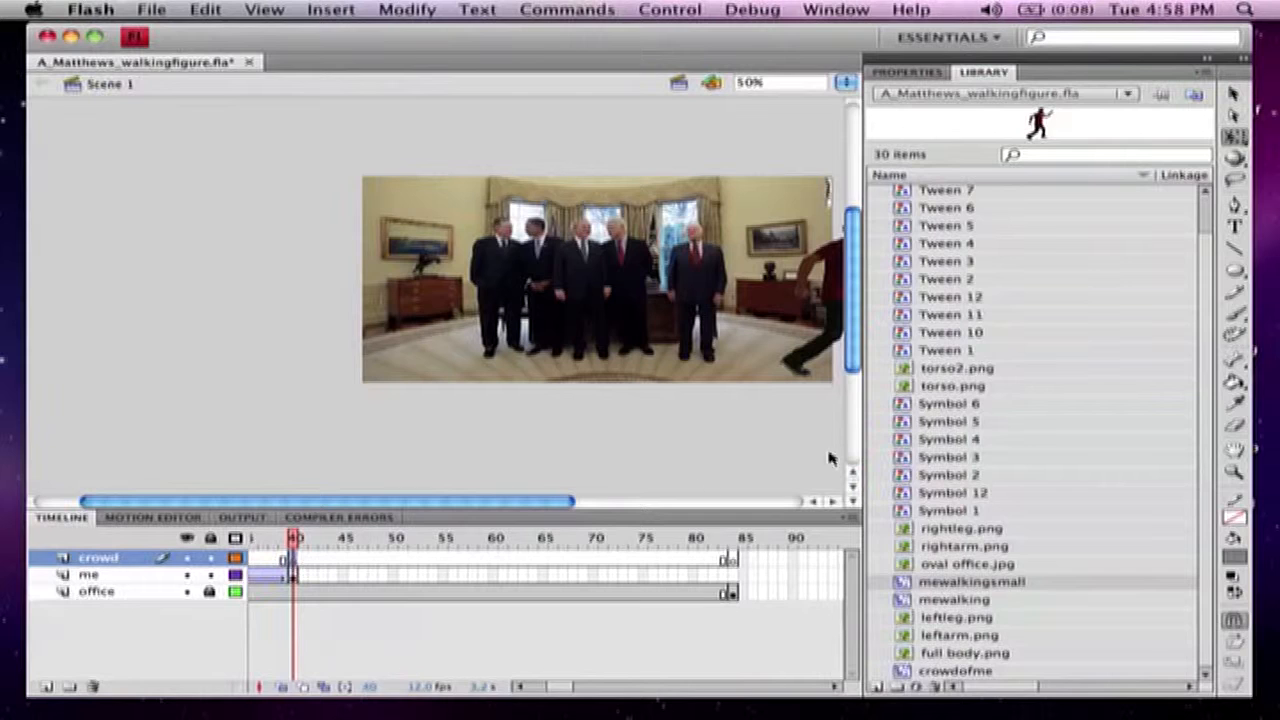
drag(906, 674, 365, 278)
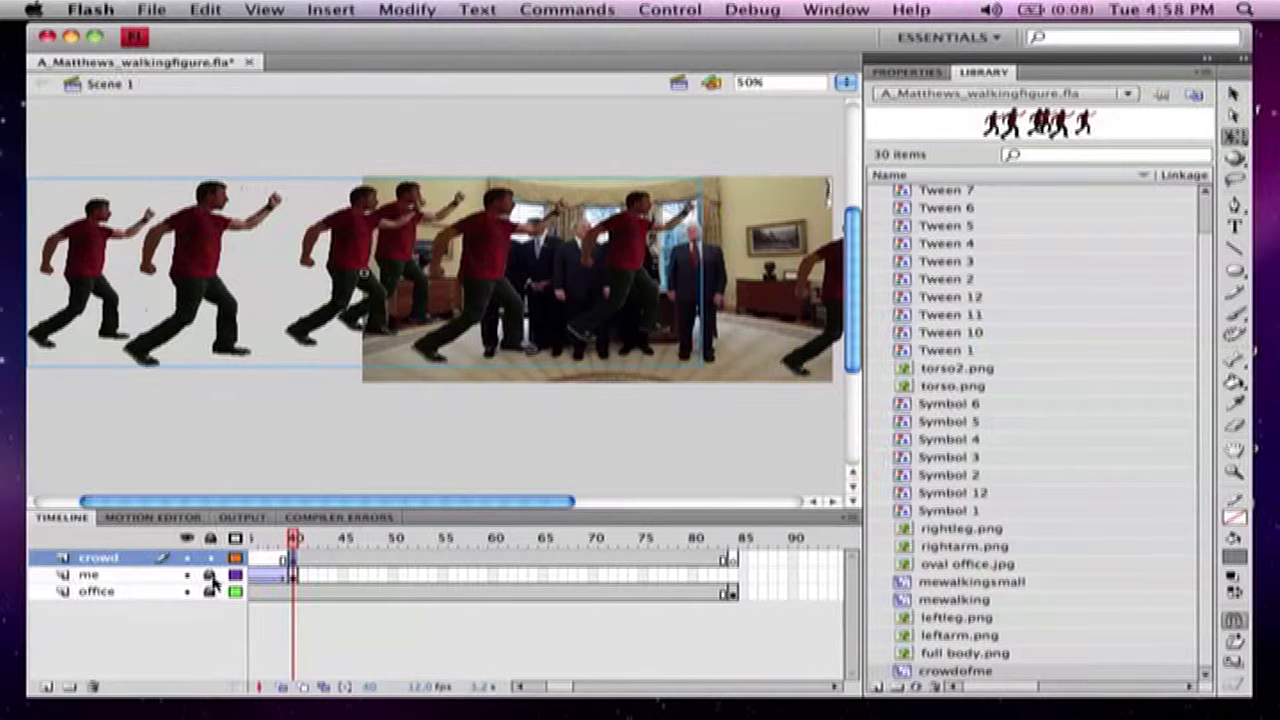
Show the office layer as outlines and move the crowd just outside the stage so its front edge meets the stage's left edge
drag(622, 270, 396, 307)
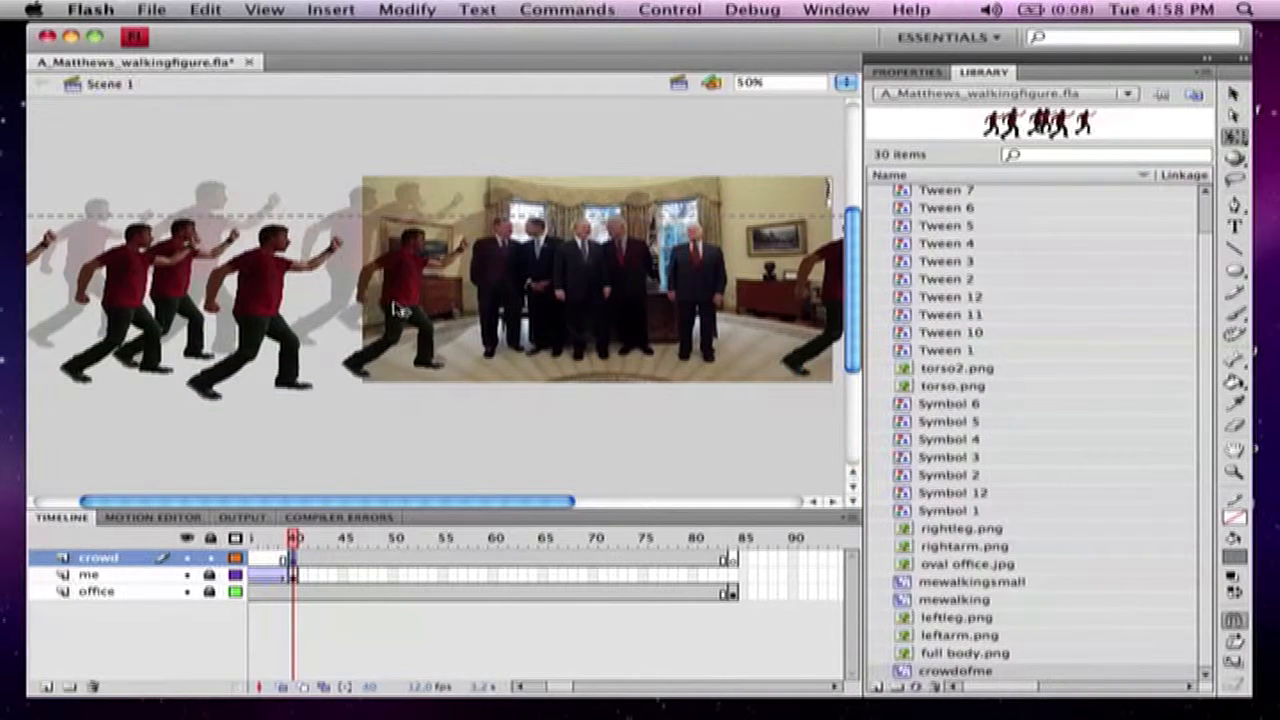
drag(396, 304, 398, 305)
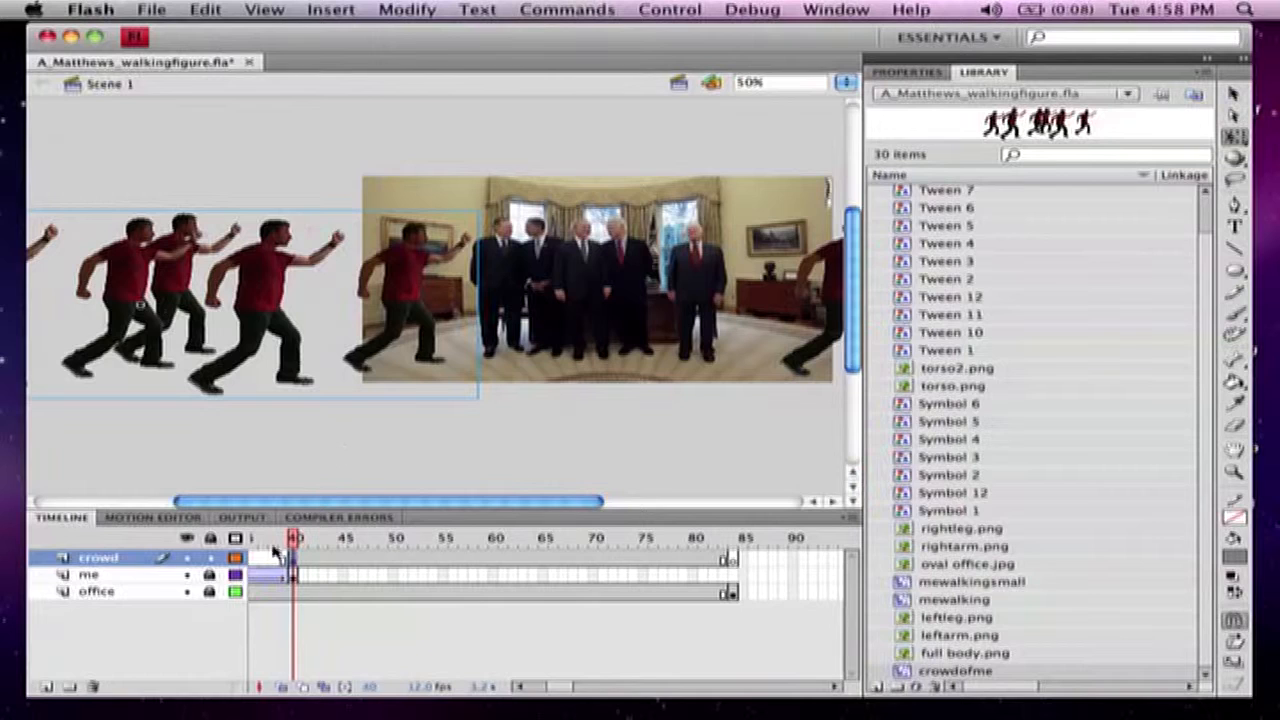
click(236, 592)
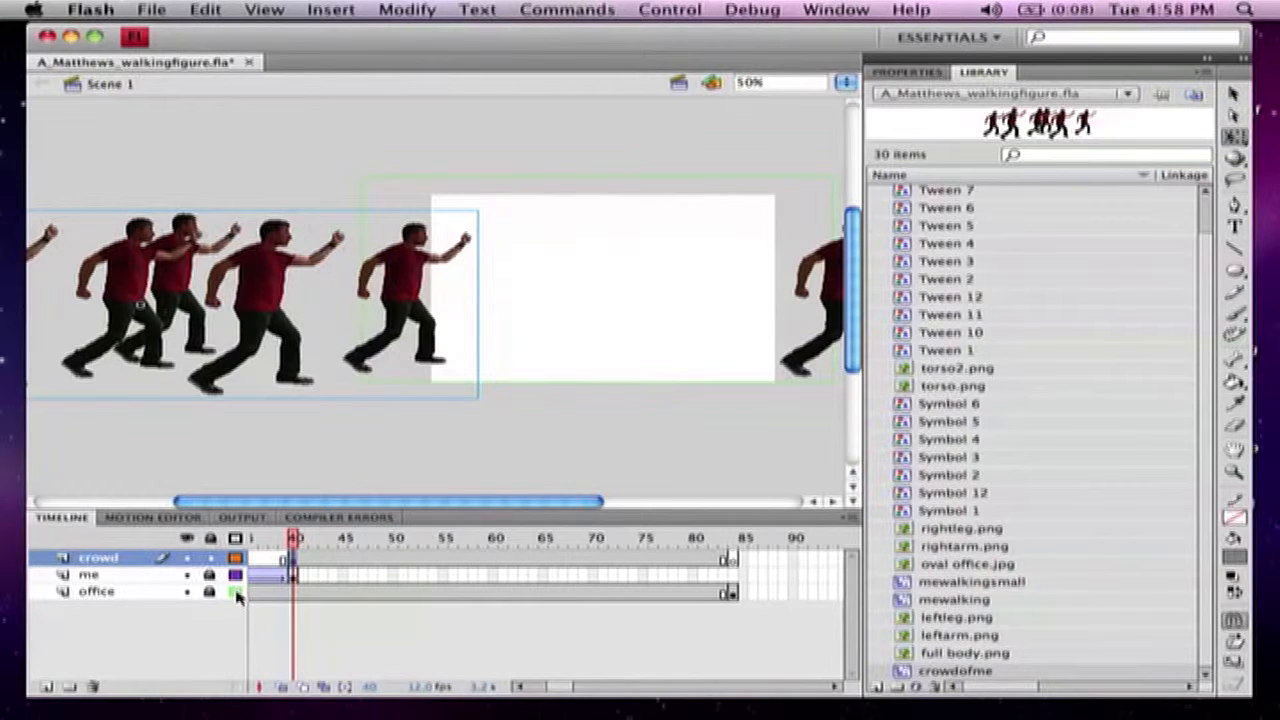
drag(413, 316, 365, 315)
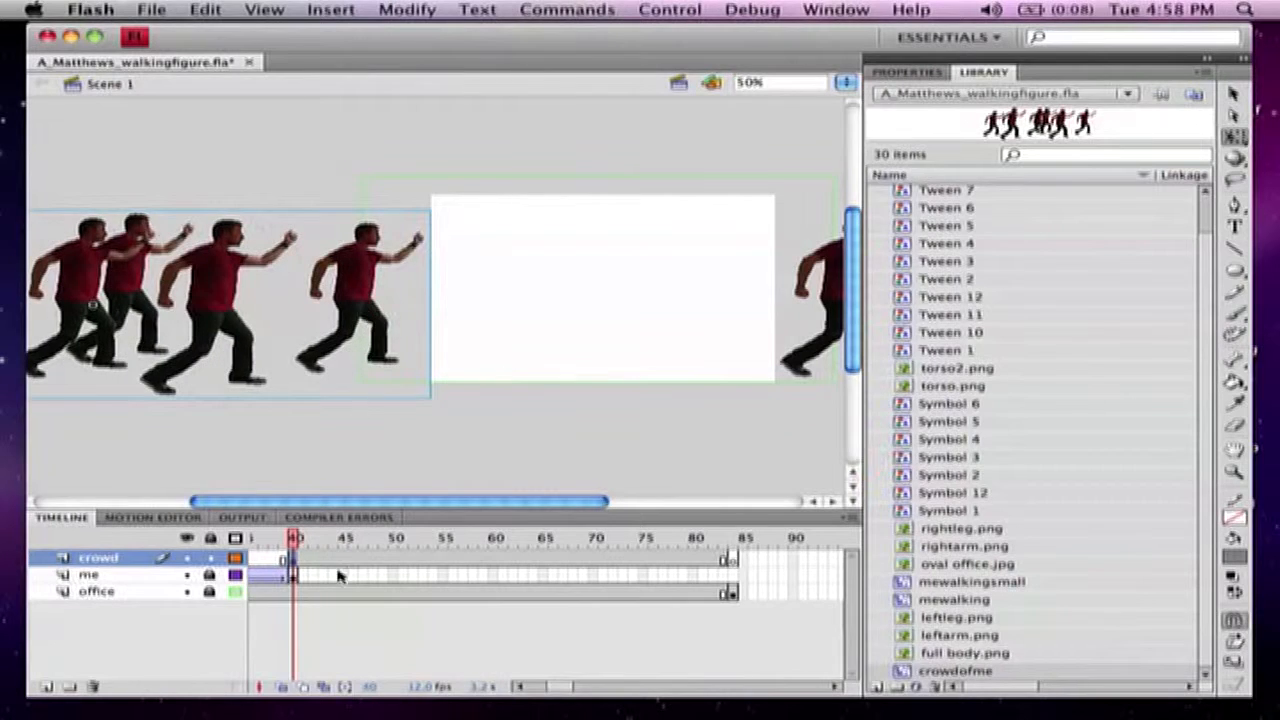
click(734, 560)
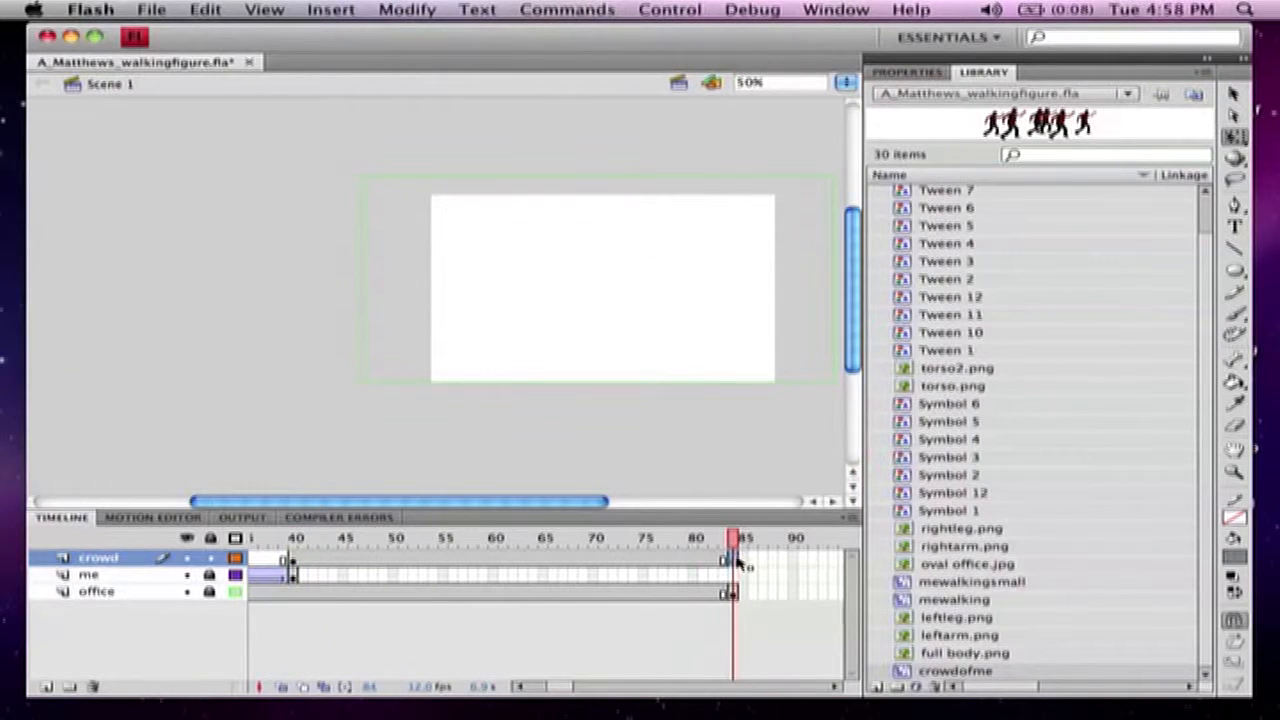
right_click(737, 562)
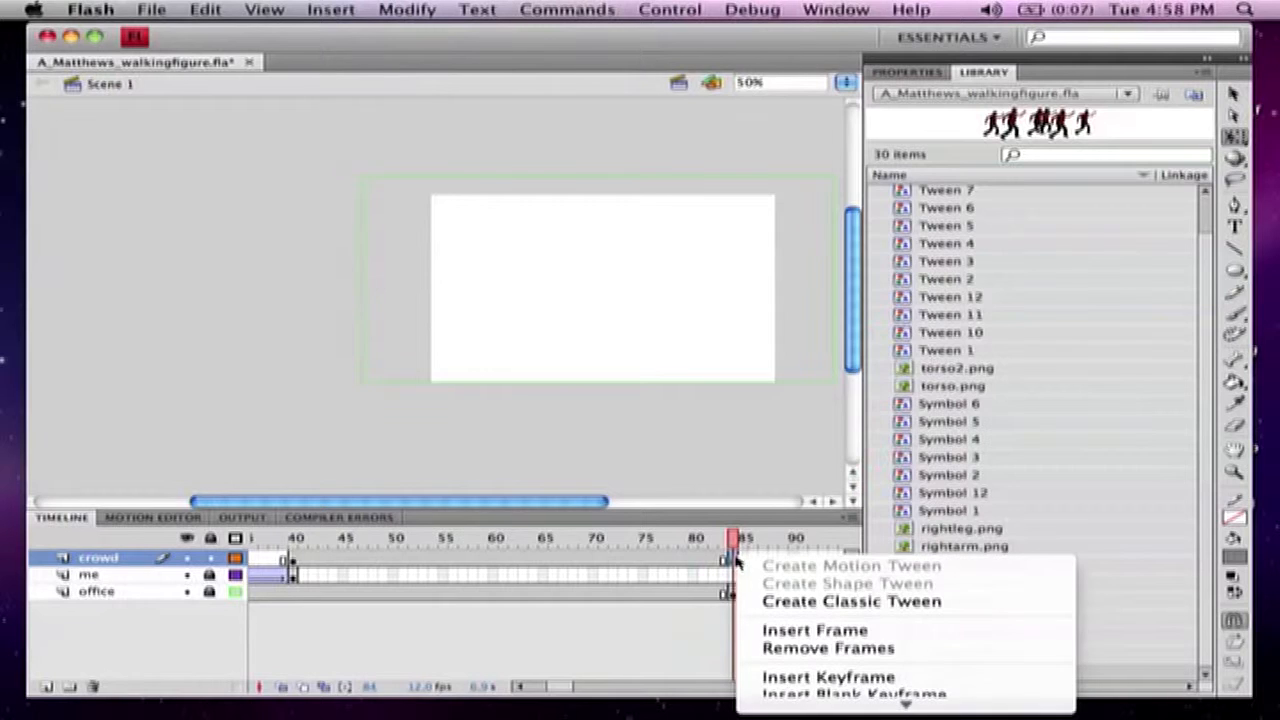
click(796, 682)
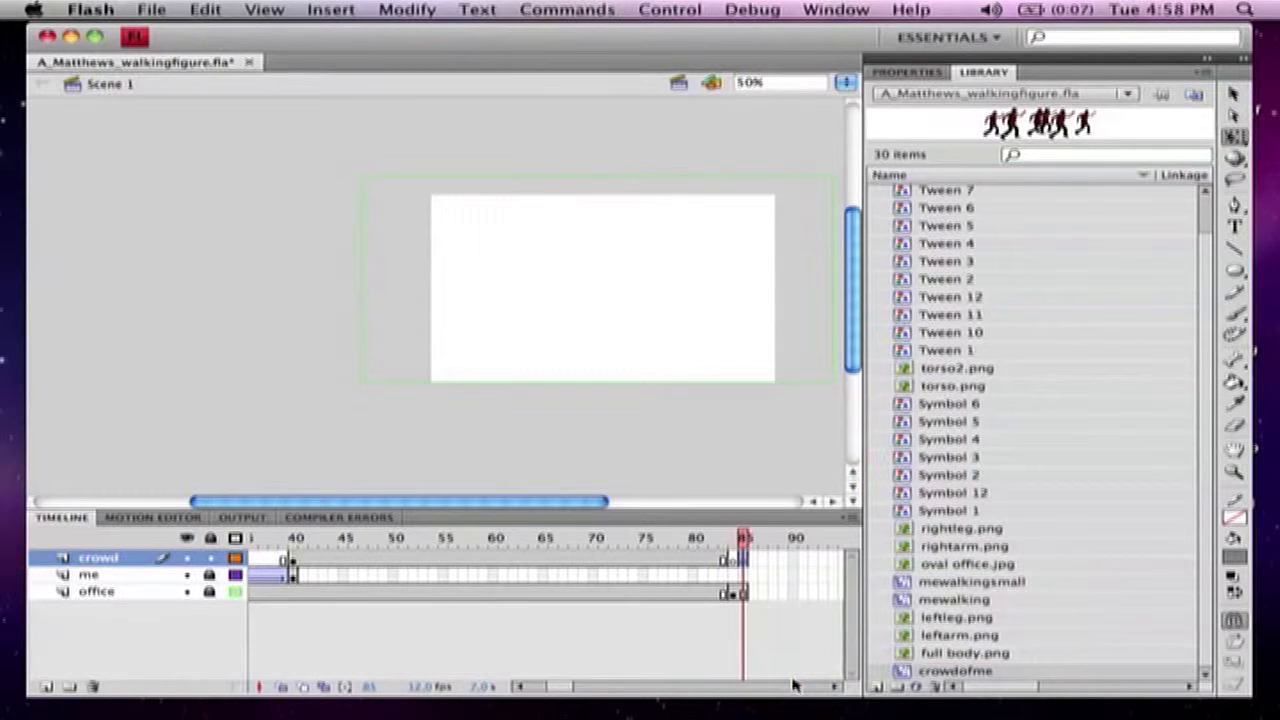
key(super+z)
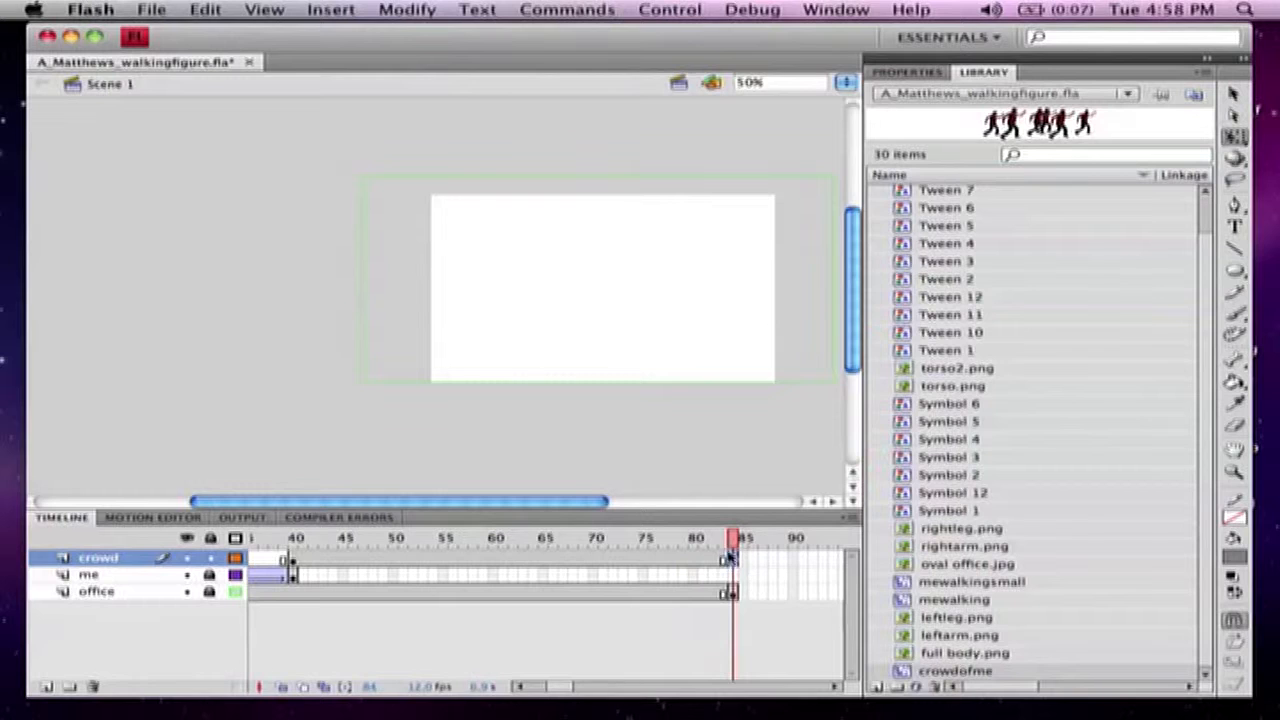
Create a classic tween on the crowd layer from frame 40, and remove the layer's frames from 41 onward
right_click(624, 561)
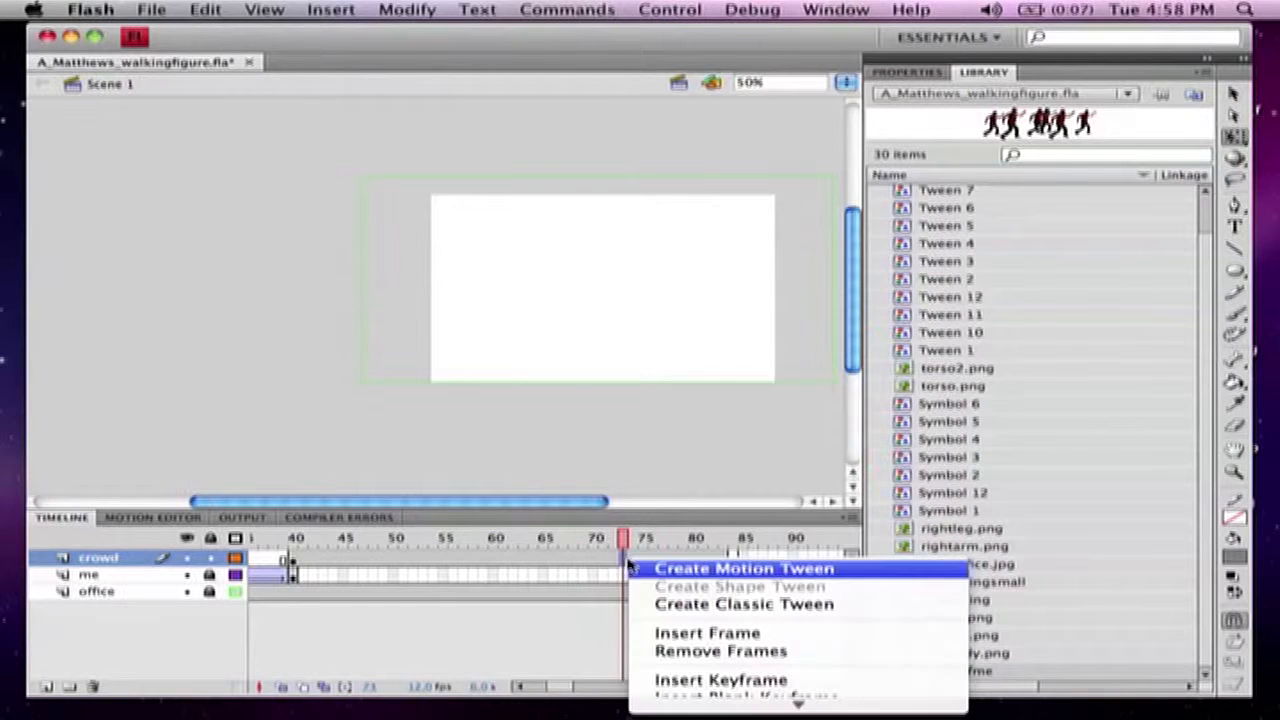
click(666, 608)
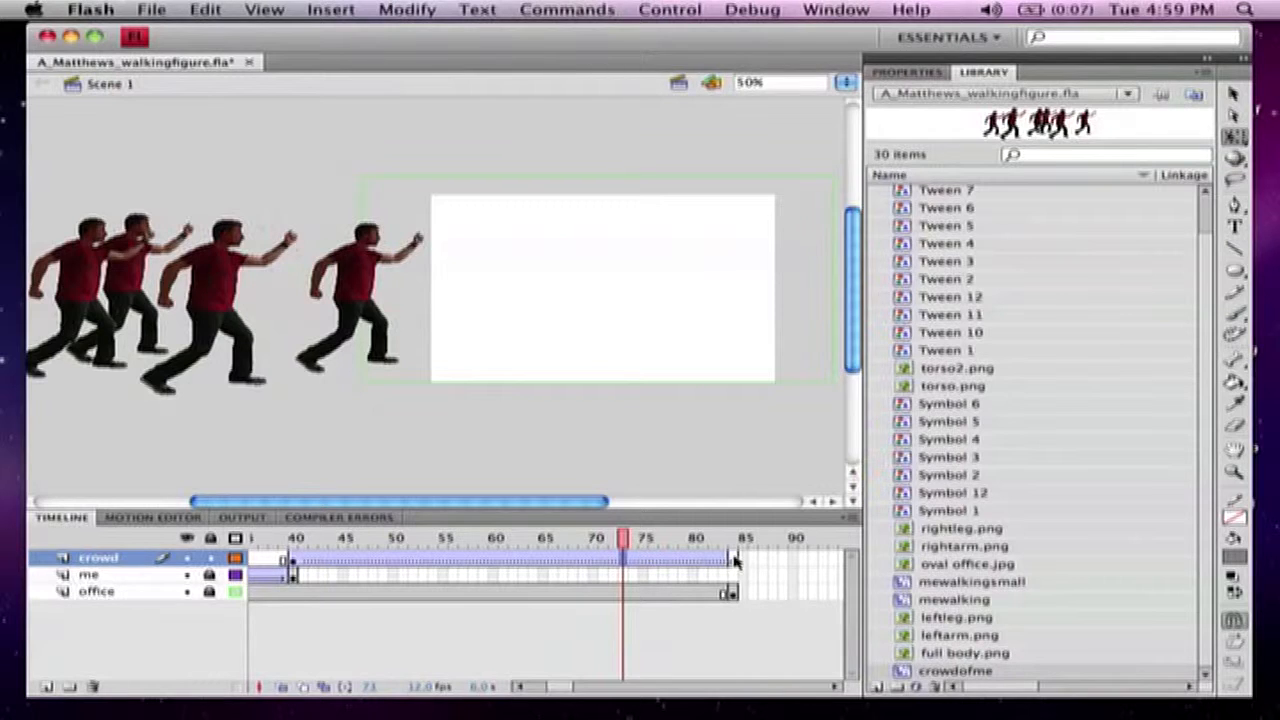
drag(760, 561, 305, 561)
right_click(303, 562)
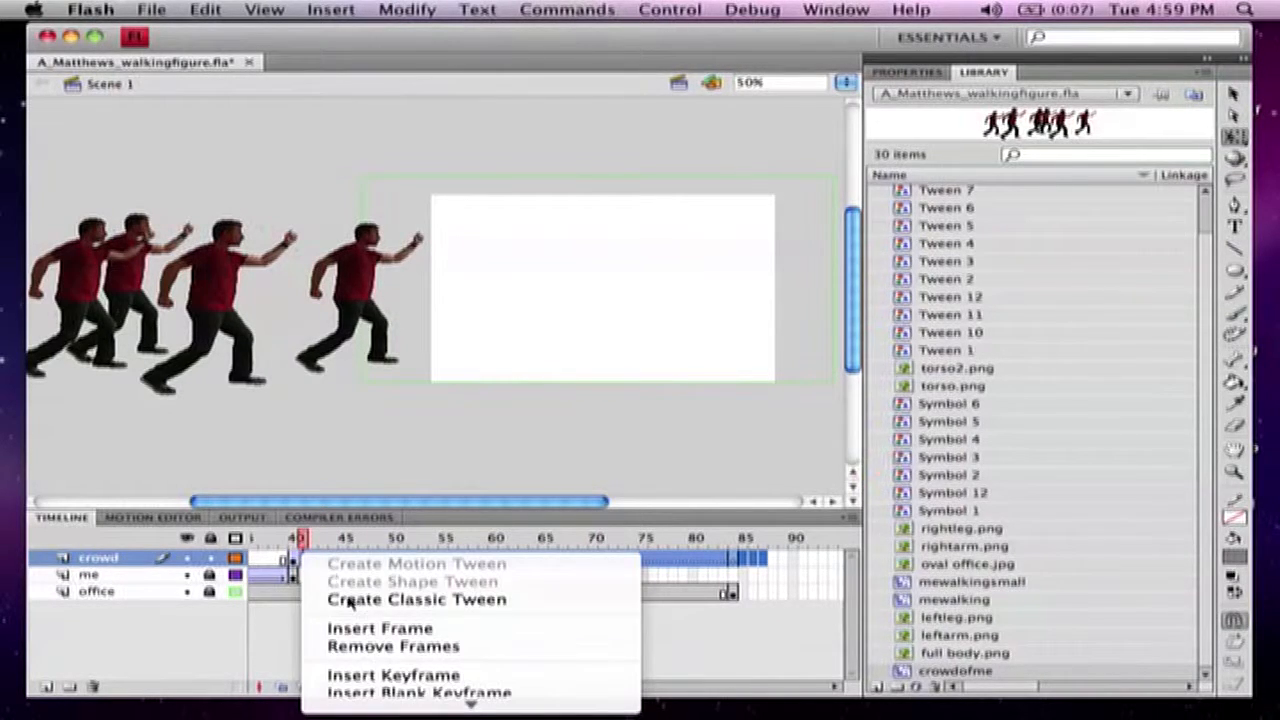
click(393, 646)
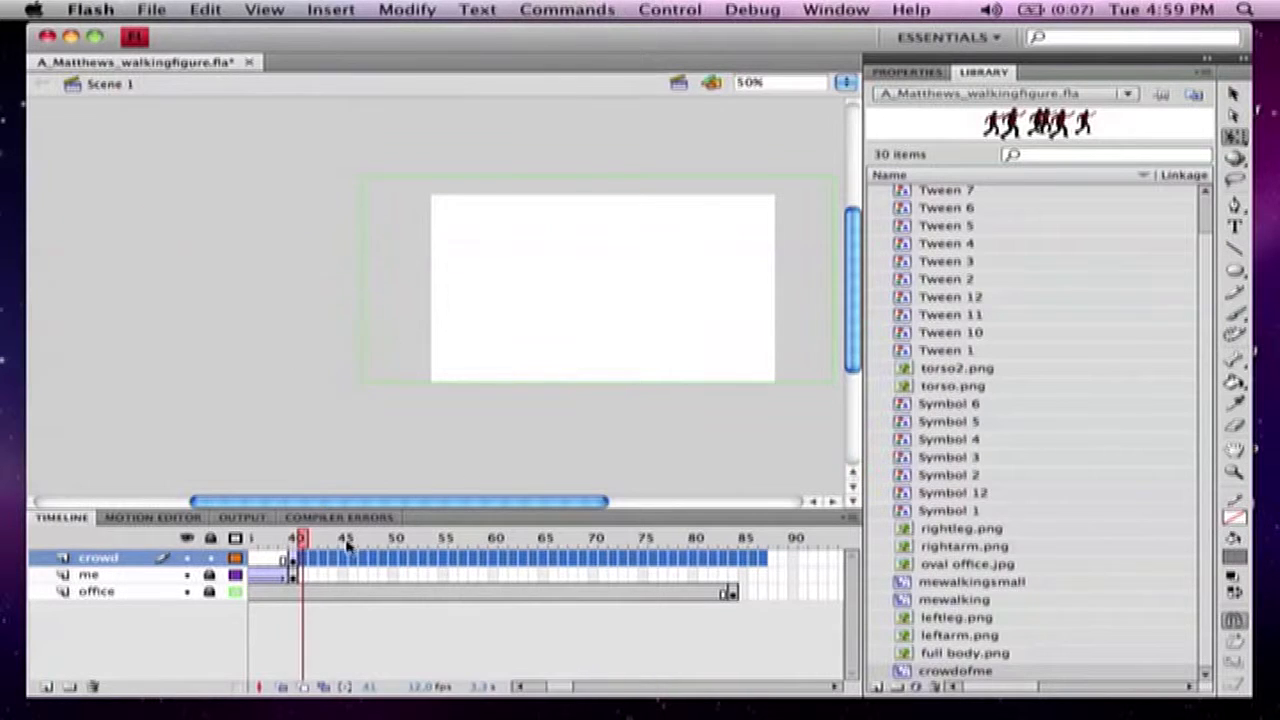
click(294, 560)
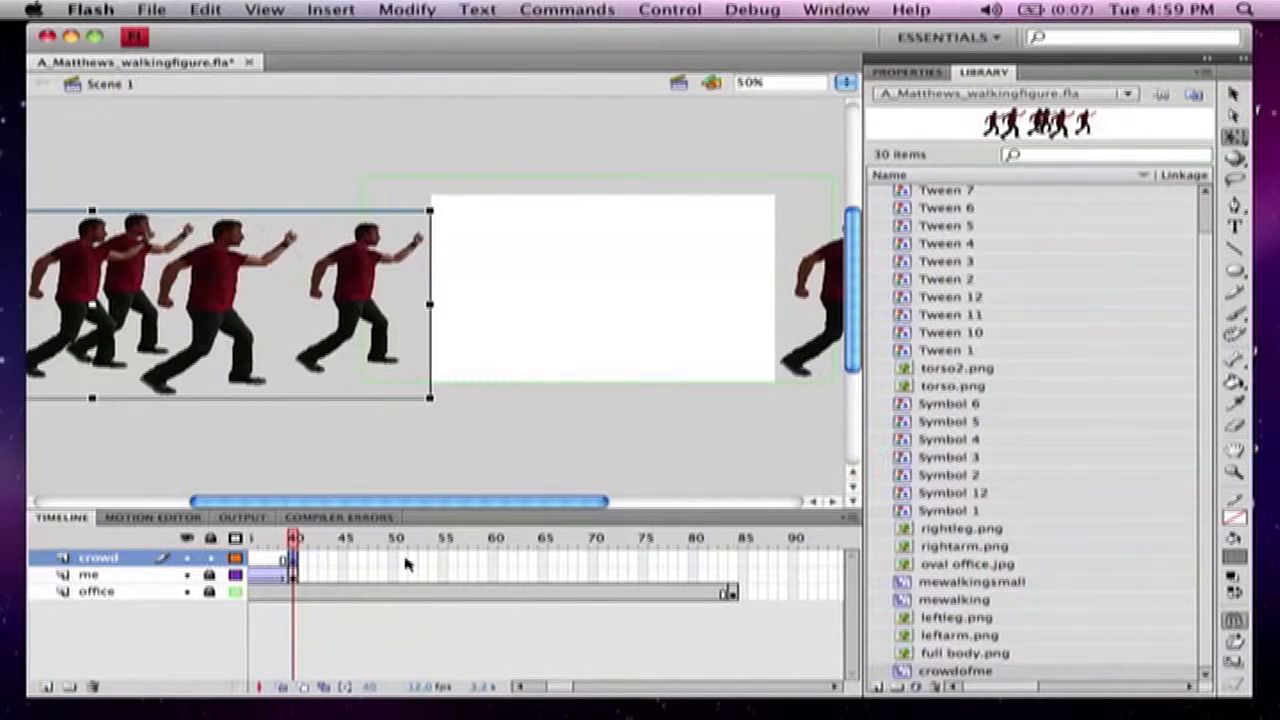
Insert a keyframe at frame 84 of the crowd layer and move the crowd fully past the stage's right edge
click(735, 560)
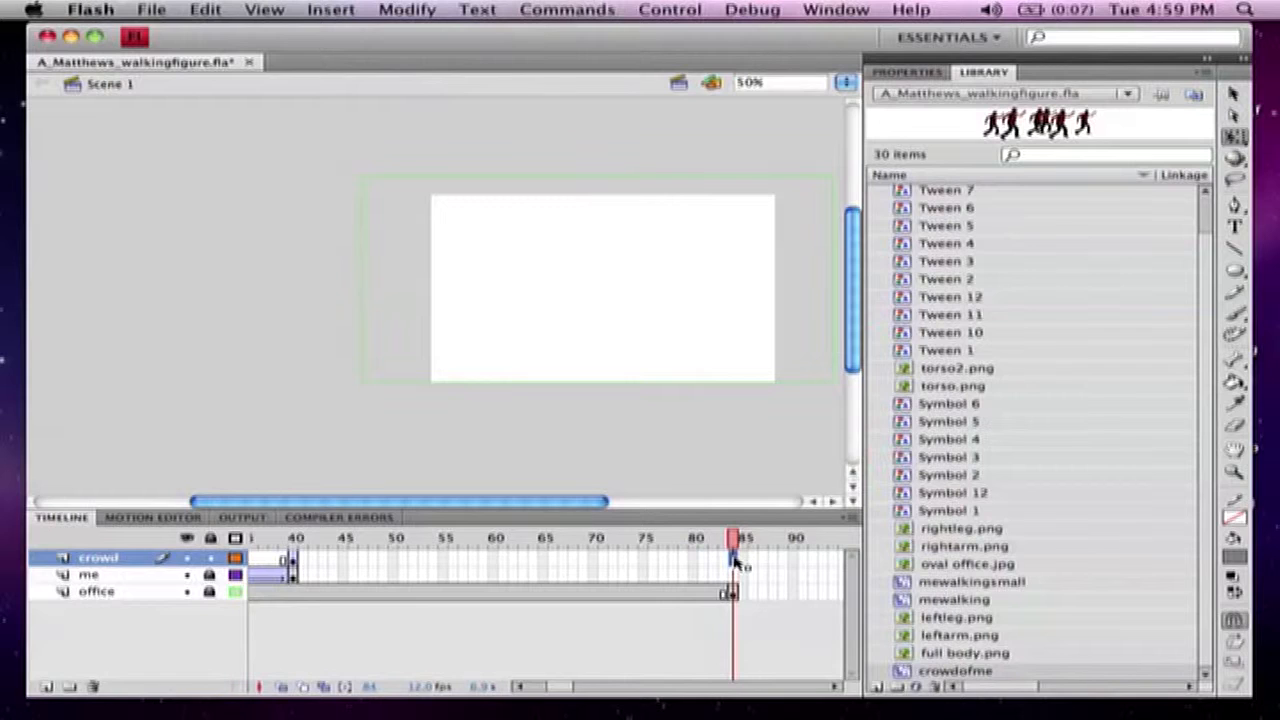
right_click(735, 562)
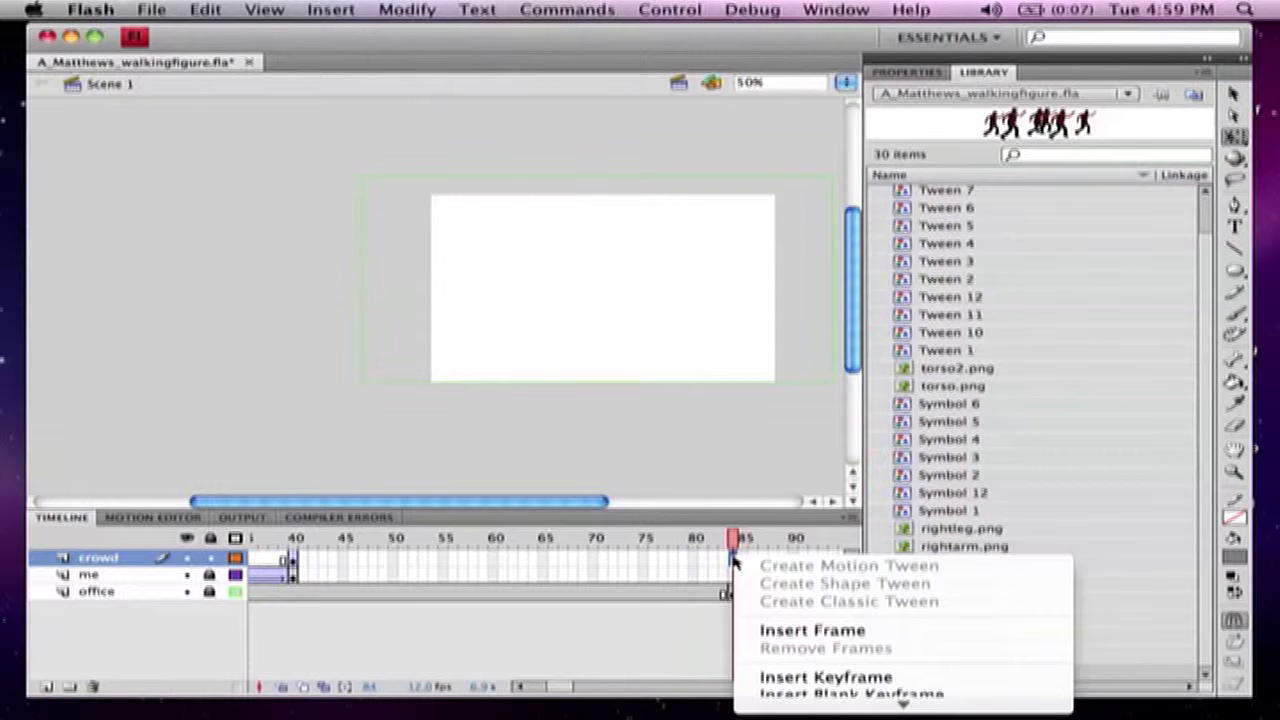
click(772, 678)
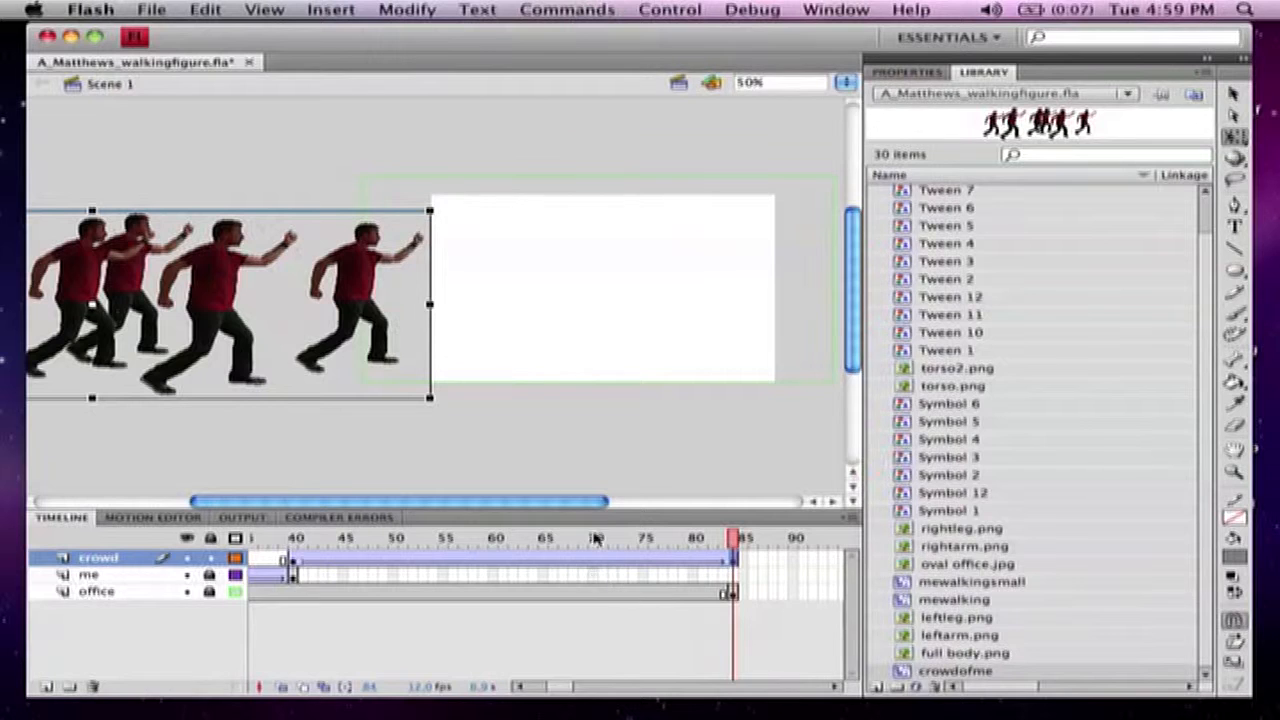
drag(72, 282, 675, 278)
drag(420, 300, 818, 302)
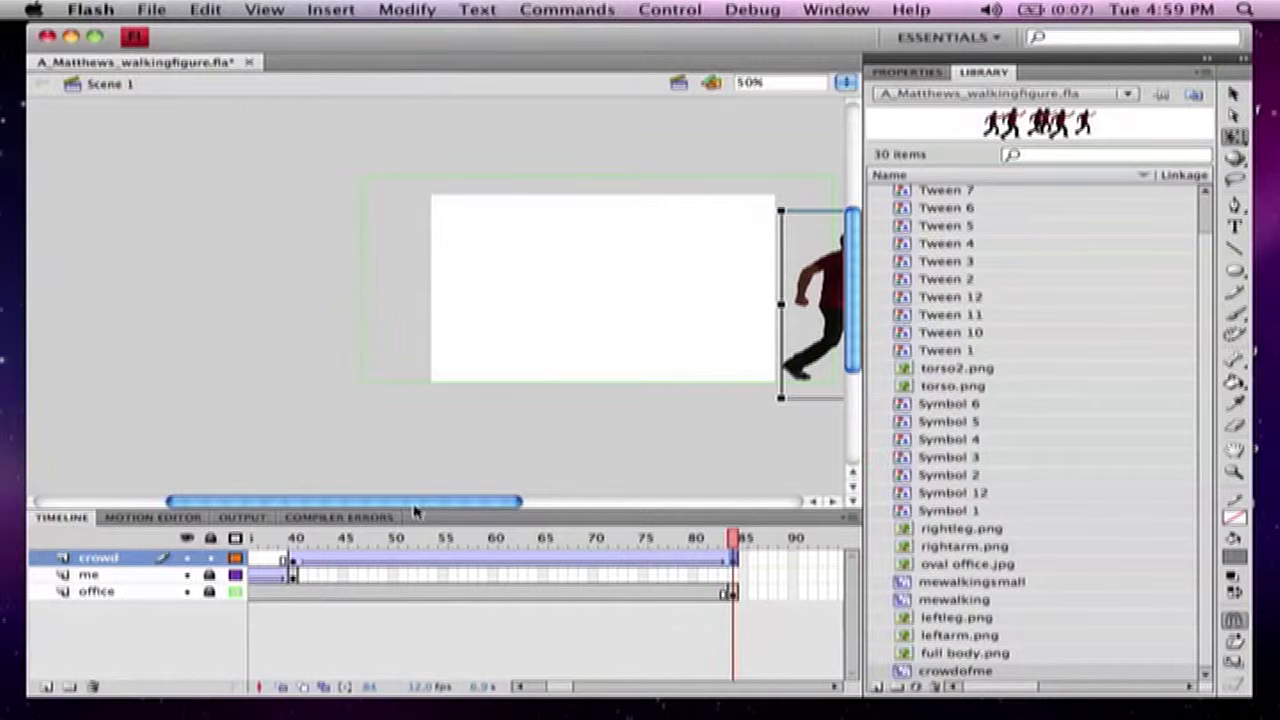
Test the movie to preview the crowd crossing the office
click(671, 10)
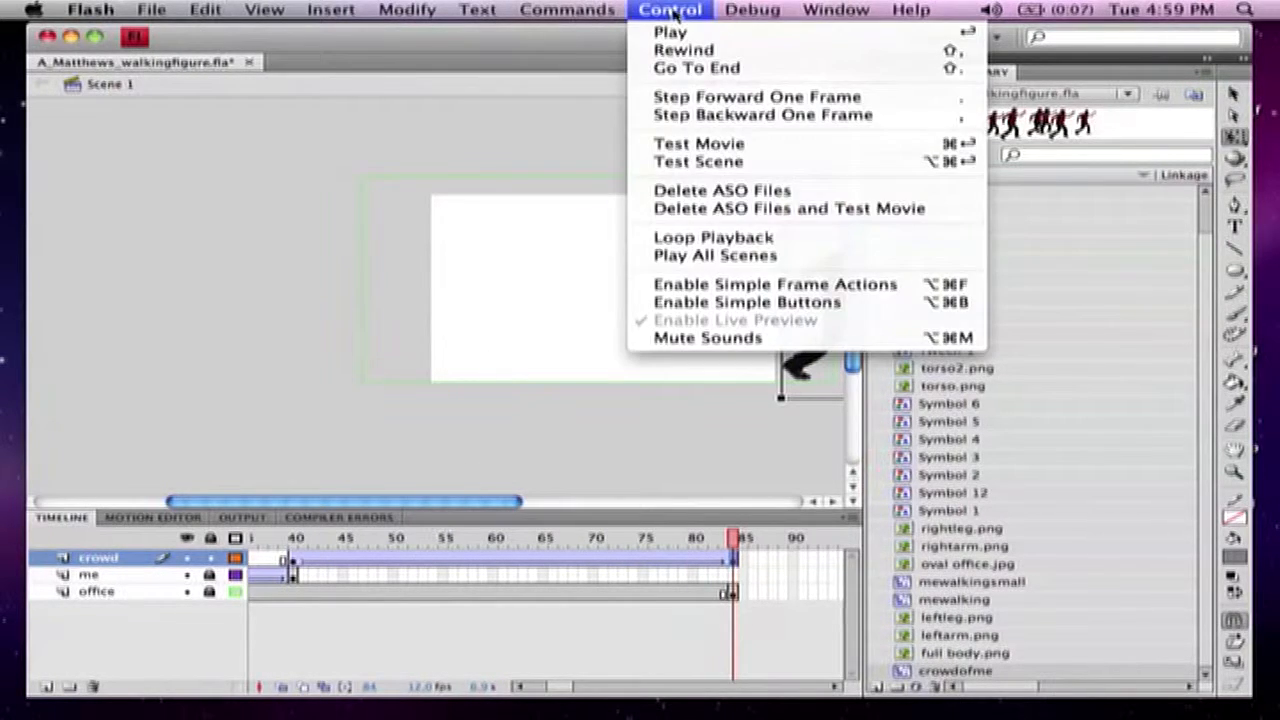
click(690, 145)
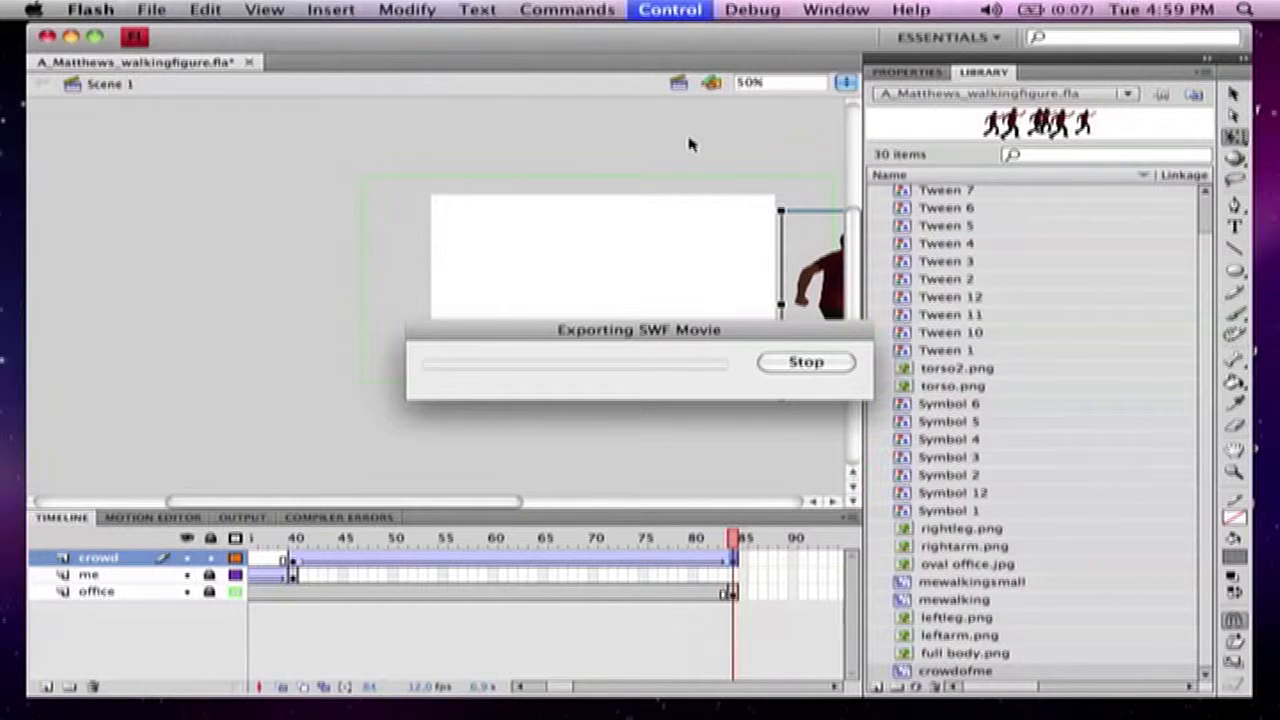